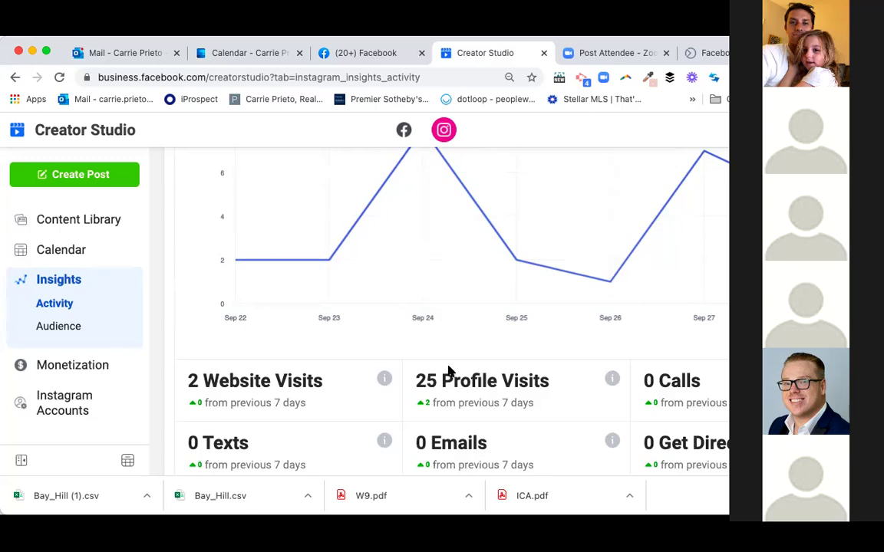
- Review the Instagram Activity insights charts, including 80 accounts reached for Sep 21–27, 2021
scroll(449, 370, "up", 1)
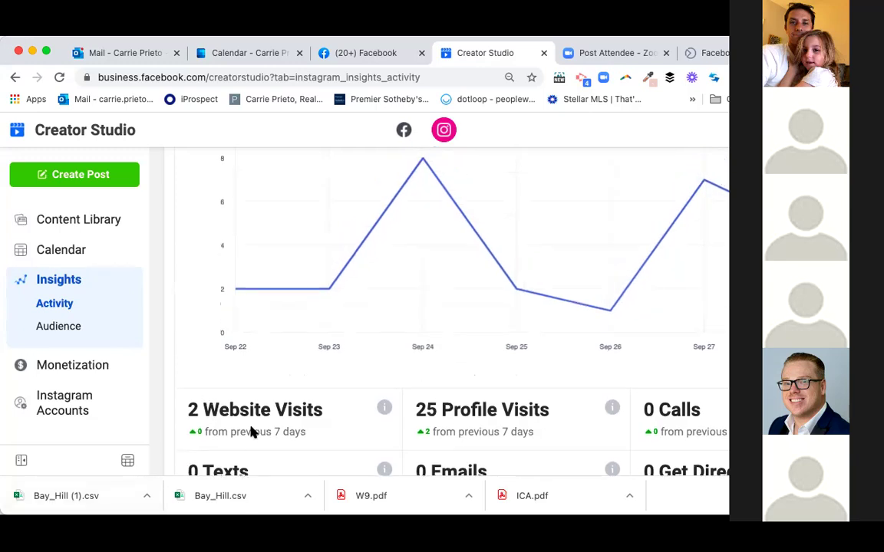
scroll(251, 434, "down", 1)
scroll(251, 434, "up", 1)
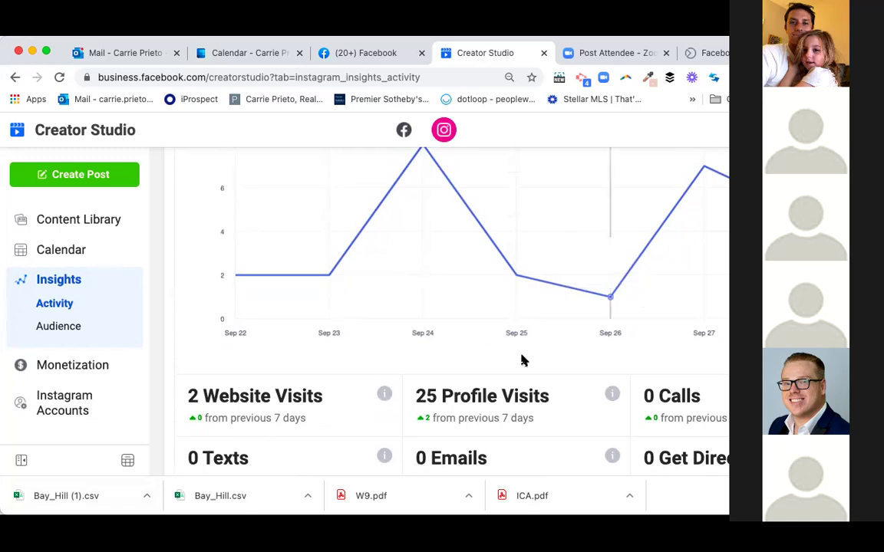
scroll(523, 361, "down", 3)
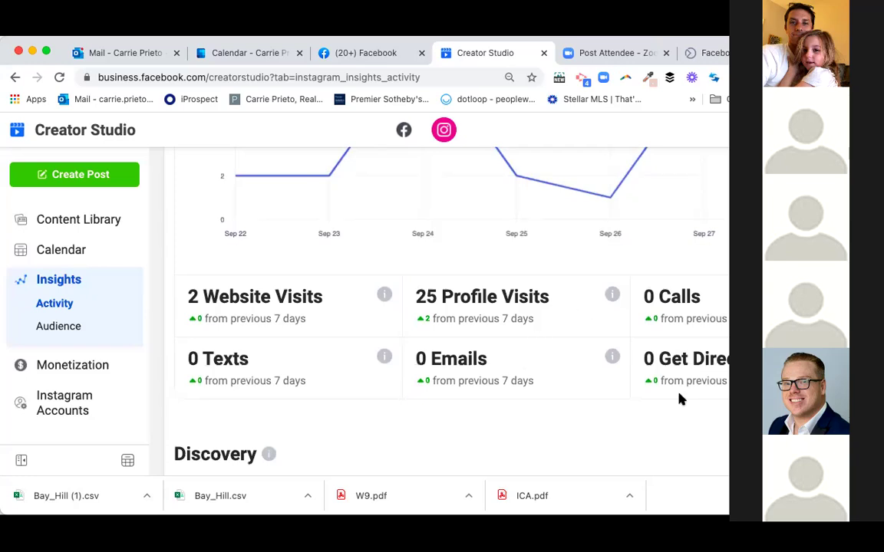
scroll(603, 377, "down", 1)
scroll(603, 378, "up", 3)
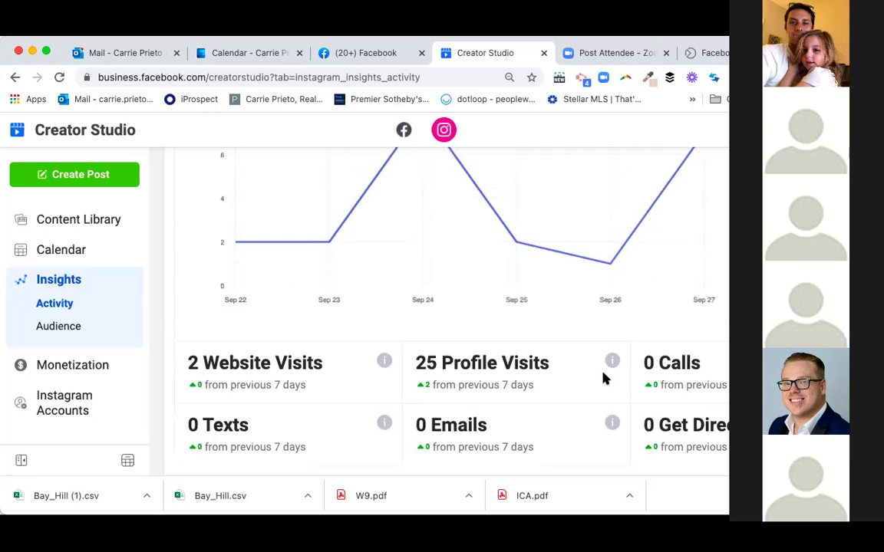
scroll(603, 377, "up", 3)
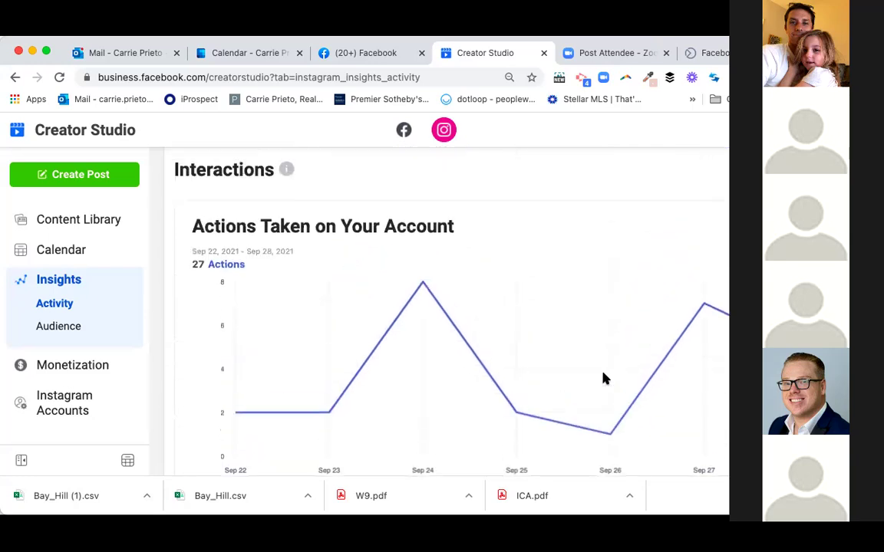
scroll(357, 380, "down", 2)
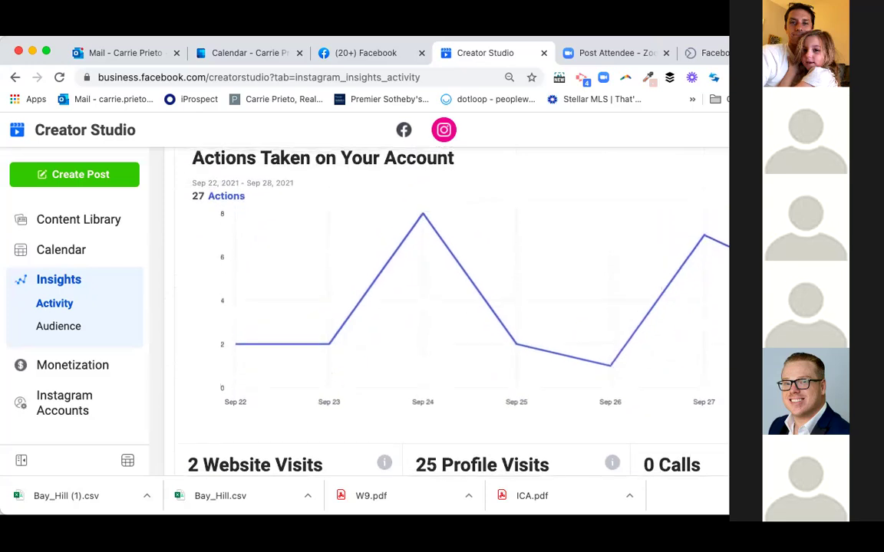
scroll(561, 288, "up", 3)
scroll(561, 288, "down", 10)
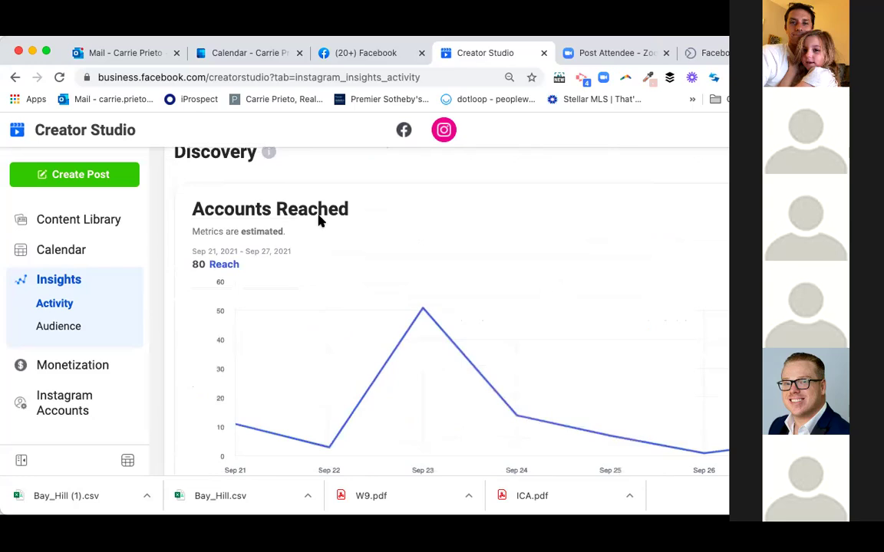
- Finish reviewing the Discovery section and switch to the Instagram Calendar page
scroll(343, 251, "down", 2)
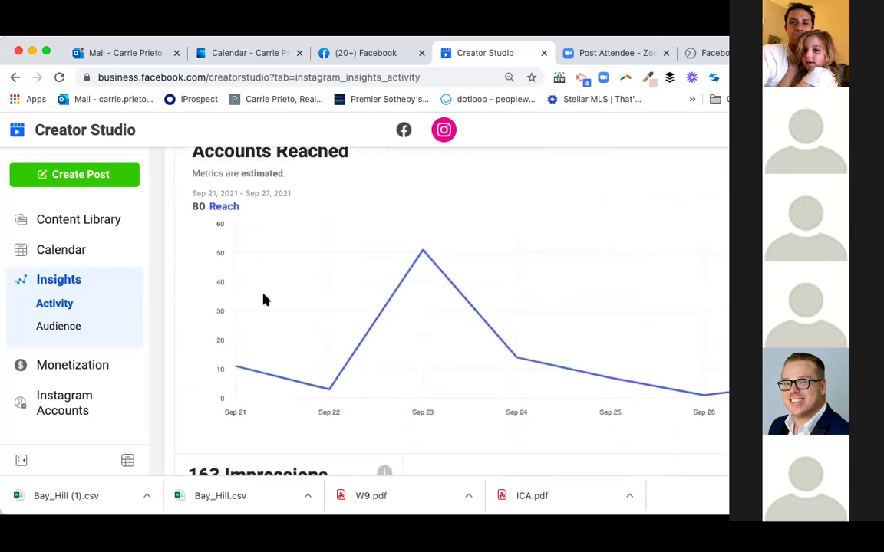
scroll(265, 300, "down", 2)
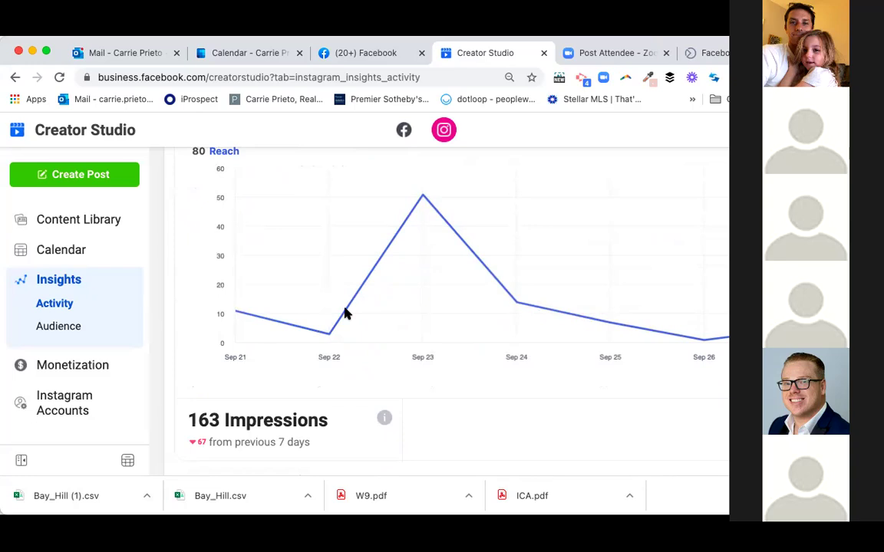
scroll(346, 312, "up", 3)
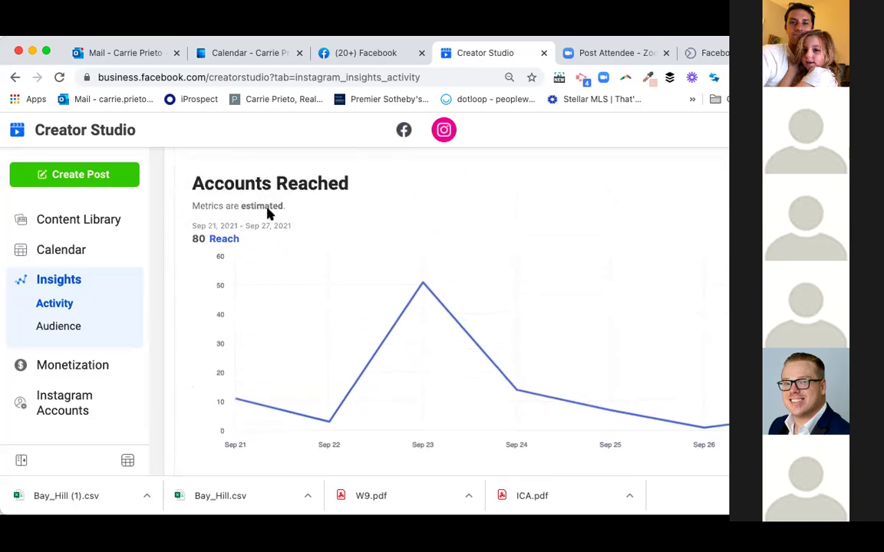
scroll(250, 205, "up", 3)
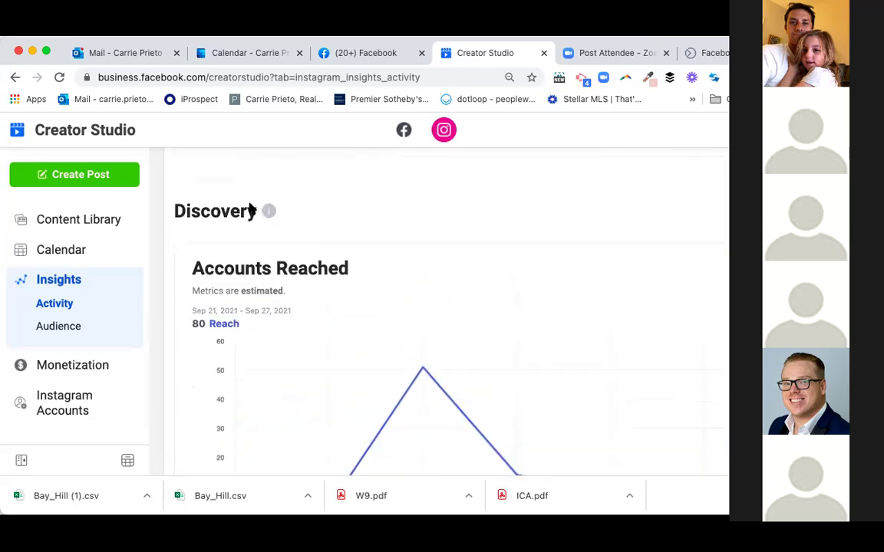
scroll(512, 297, "down", 1)
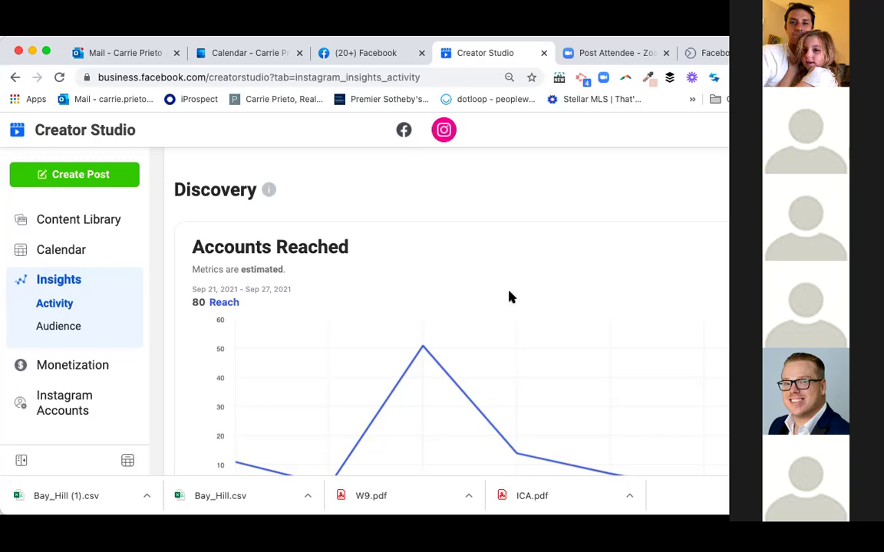
left_click(71, 250)
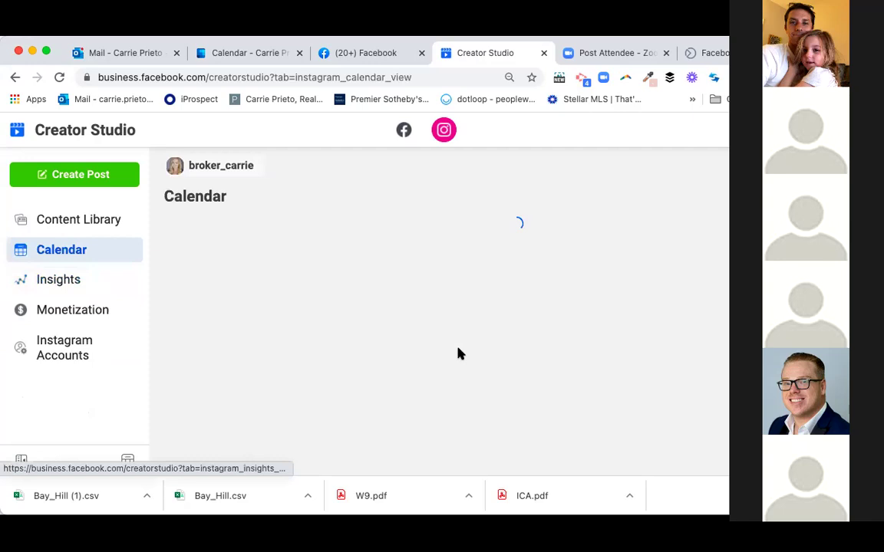
scroll(708, 363, "down", 2)
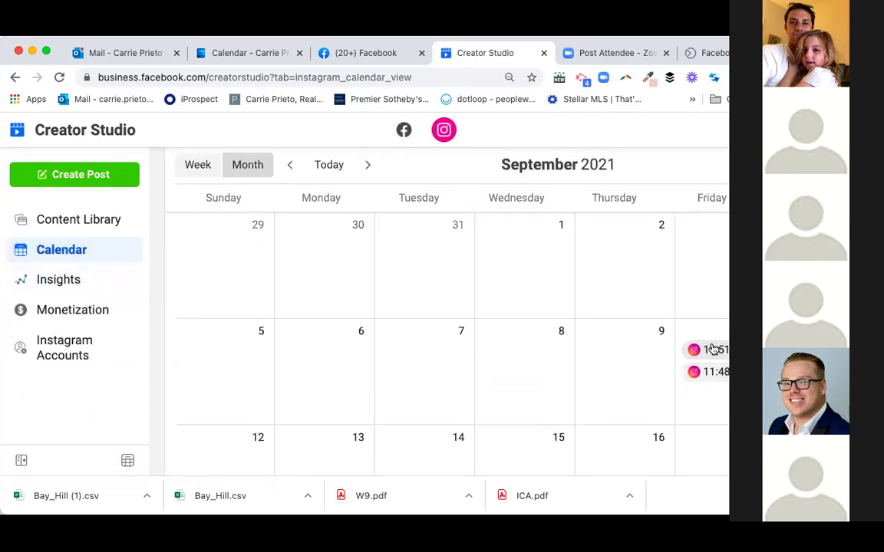
left_click(714, 371)
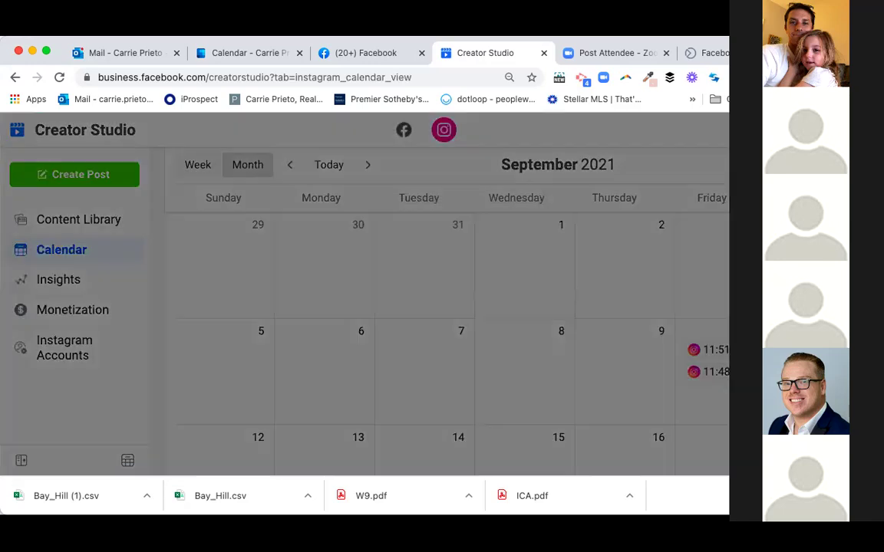
scroll(674, 381, "down", 3)
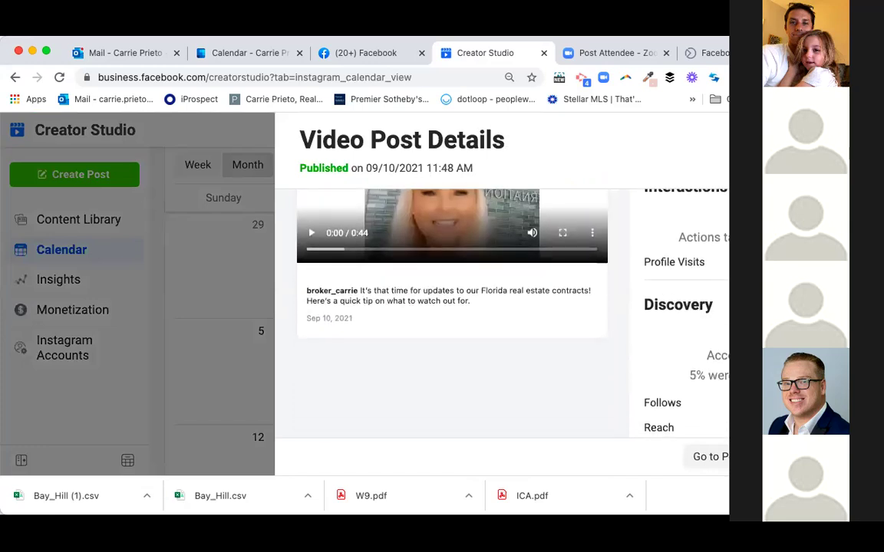
scroll(715, 356, "down", 1)
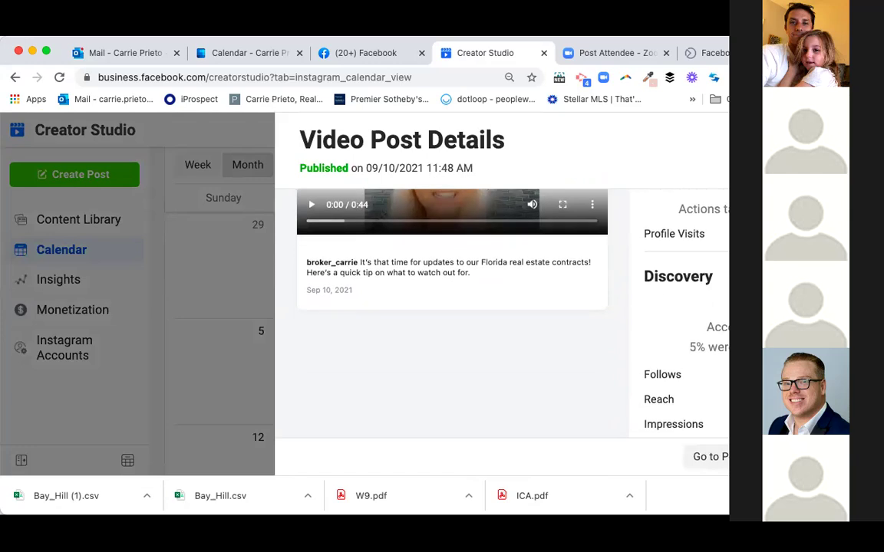
scroll(502, 307, "down", 2)
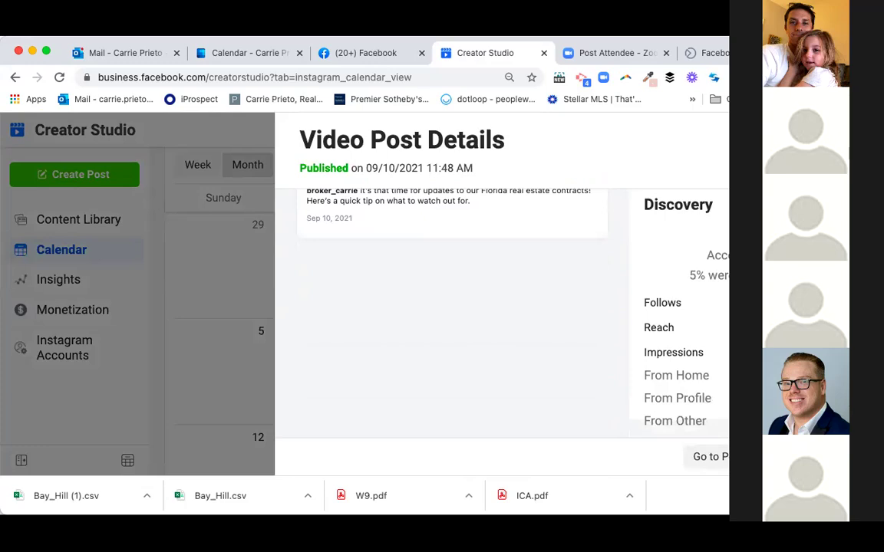
scroll(502, 307, "up", 4)
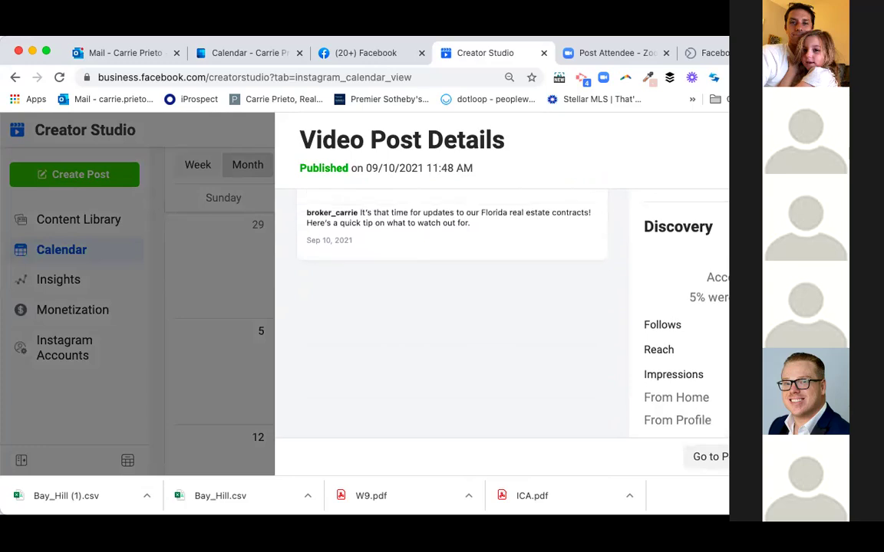
scroll(517, 412, "up", 2)
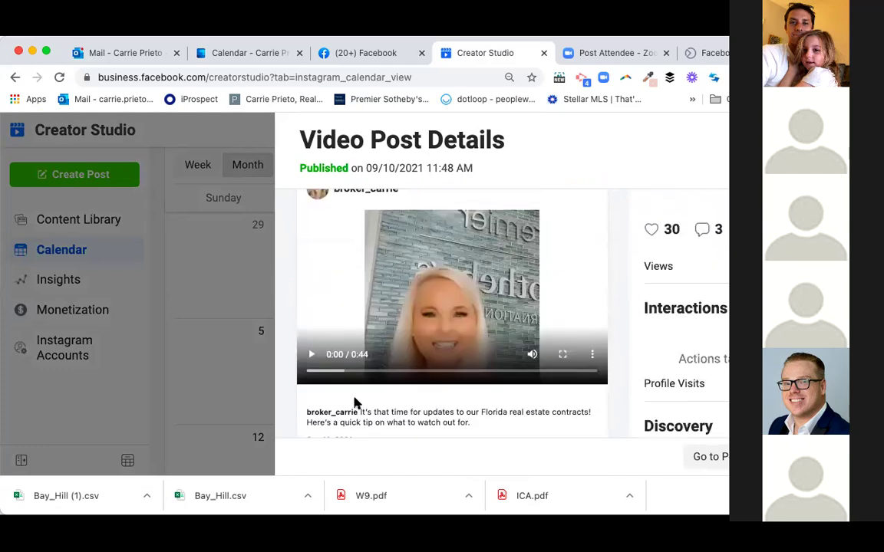
scroll(355, 403, "up", 2)
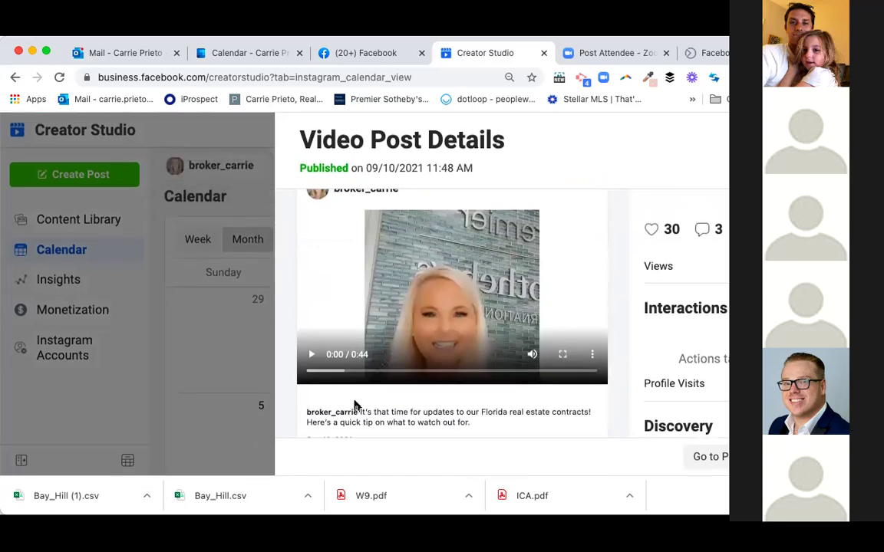
scroll(443, 371, "down", 5)
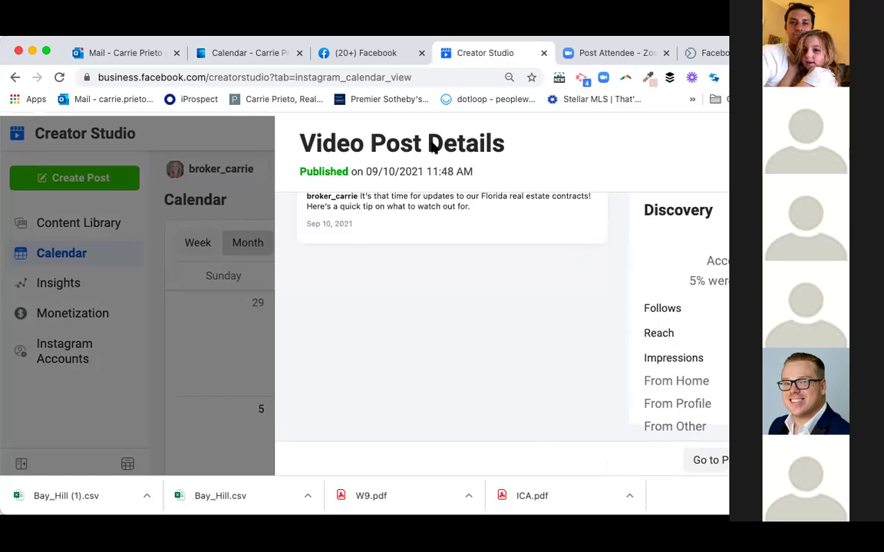
key("Escape")
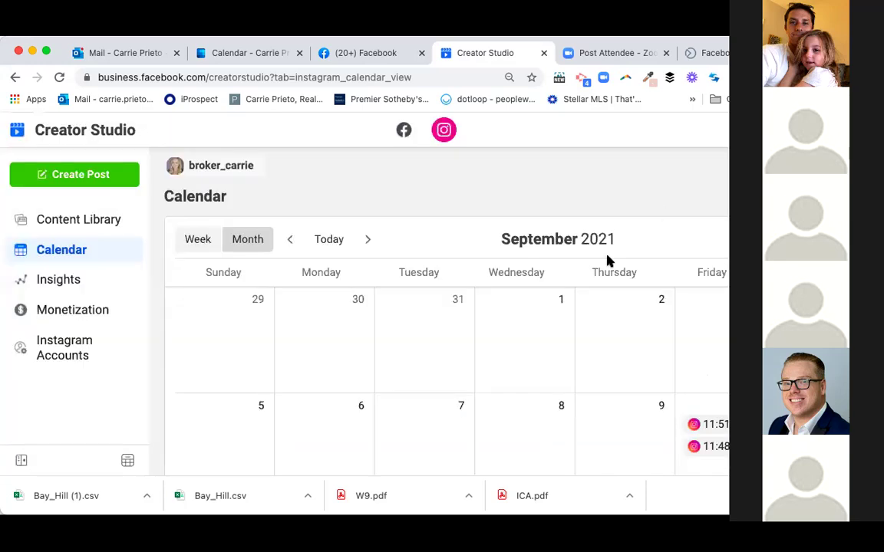
- Step the Instagram calendar back to August 2021, which has no posts
scroll(606, 261, "down", 5)
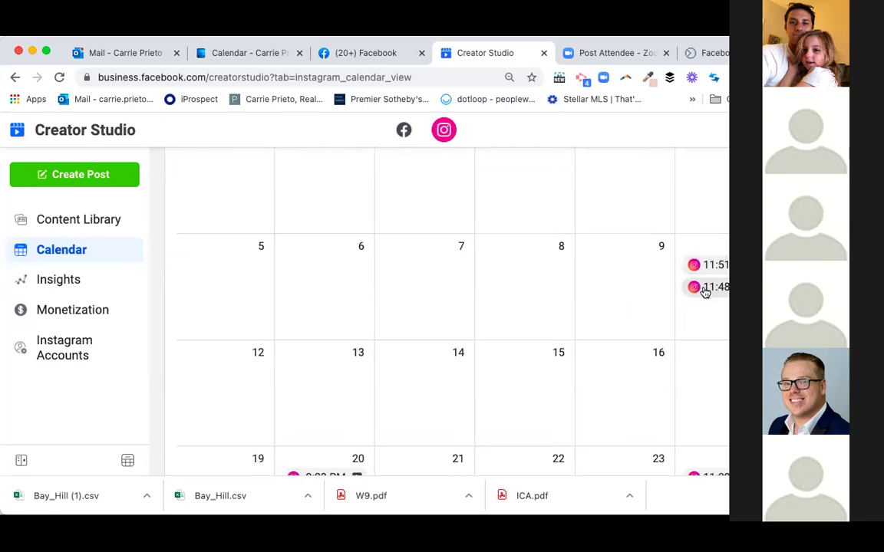
scroll(705, 291, "up", 4)
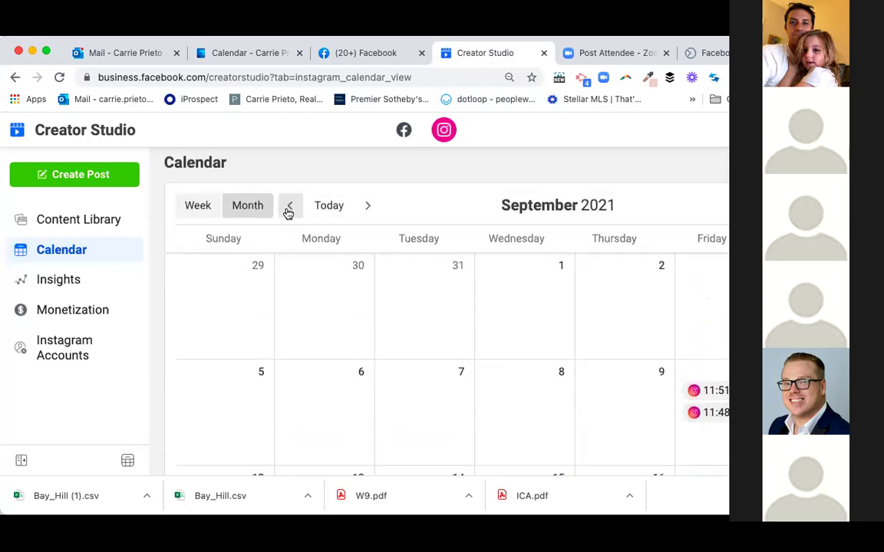
left_click(290, 207)
scroll(411, 275, "down", 9)
scroll(411, 275, "up", 8)
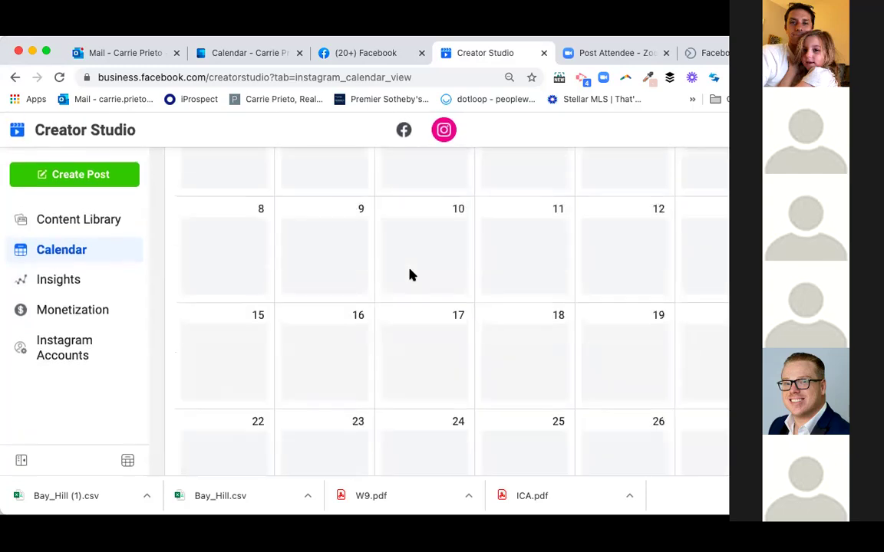
scroll(410, 275, "down", 8)
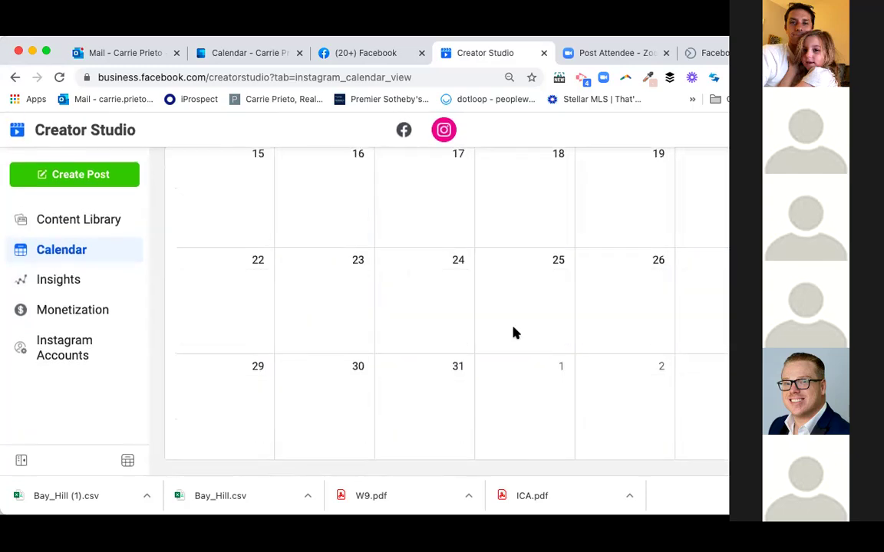
- Return to Instagram Activity insights, showing 27 actions for Sep 22–28
scroll(533, 346, "up", 10)
scroll(532, 345, "down", 3)
scroll(237, 272, "up", 3)
left_click(132, 275)
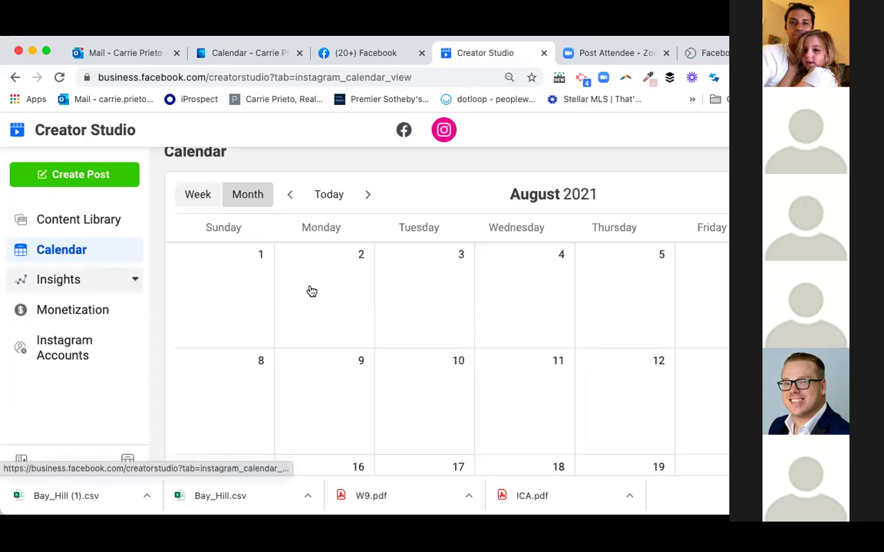
scroll(583, 335, "down", 4)
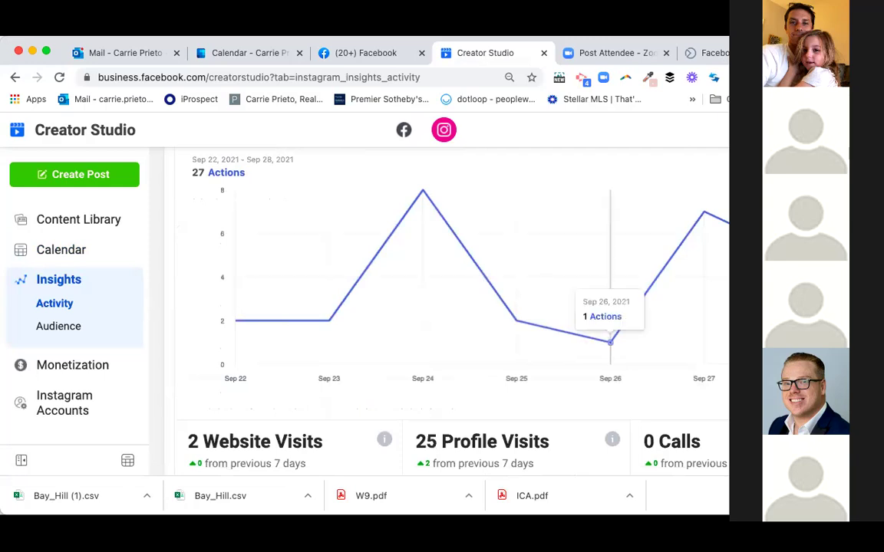
left_click(436, 77)
key("Return")
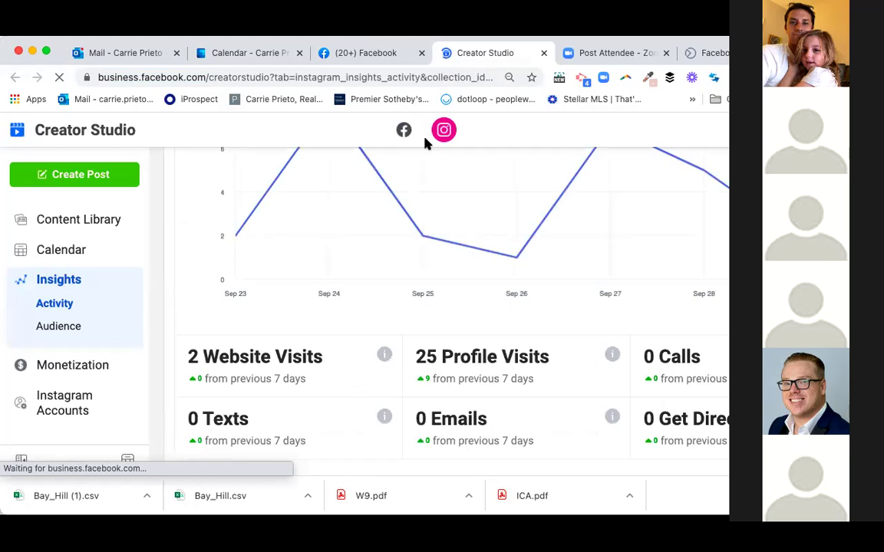
scroll(393, 260, "up", 1)
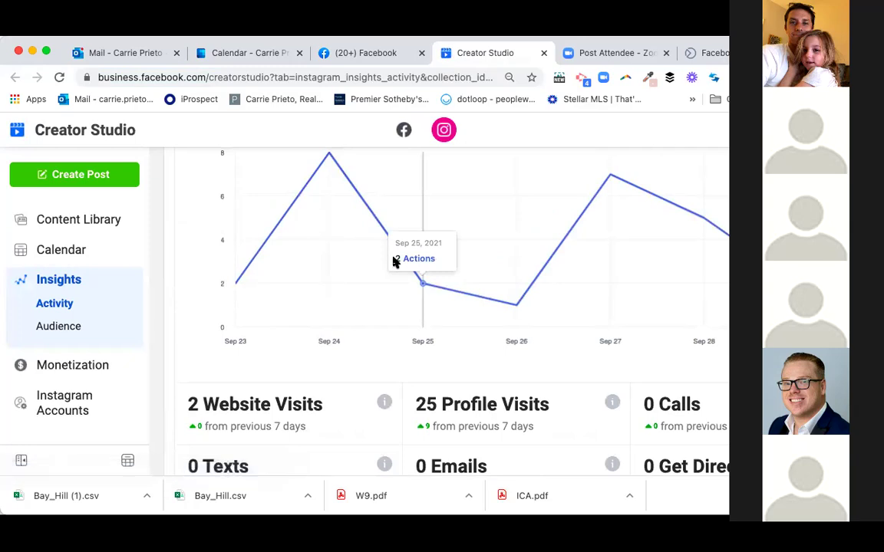
scroll(365, 319, "up", 1)
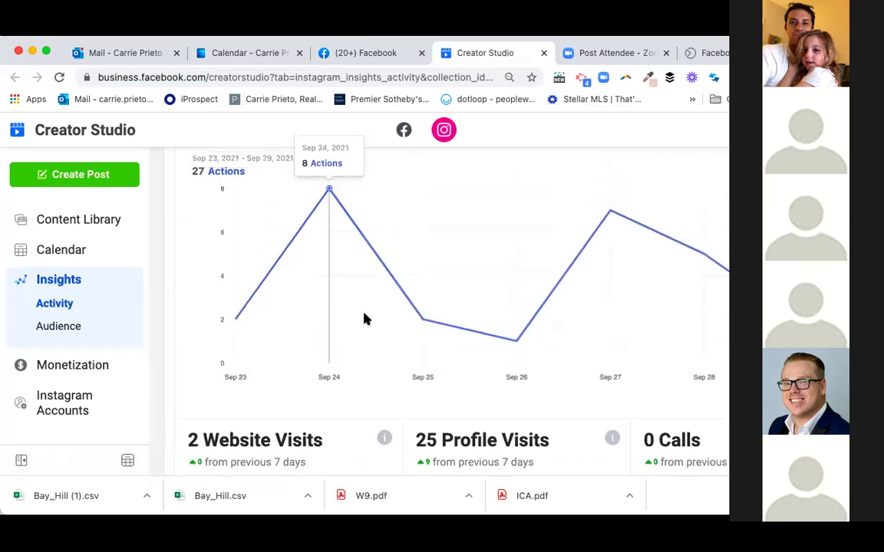
scroll(365, 320, "up", 1)
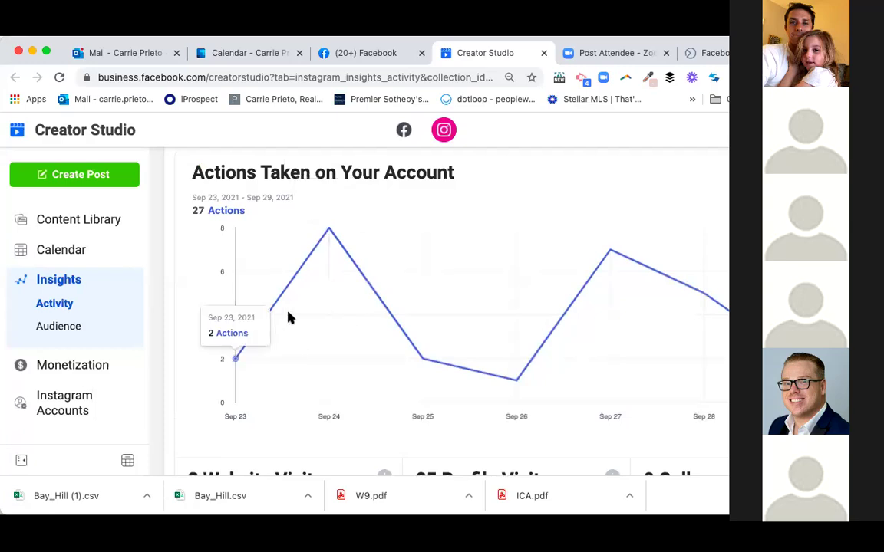
mouse_move(324, 285)
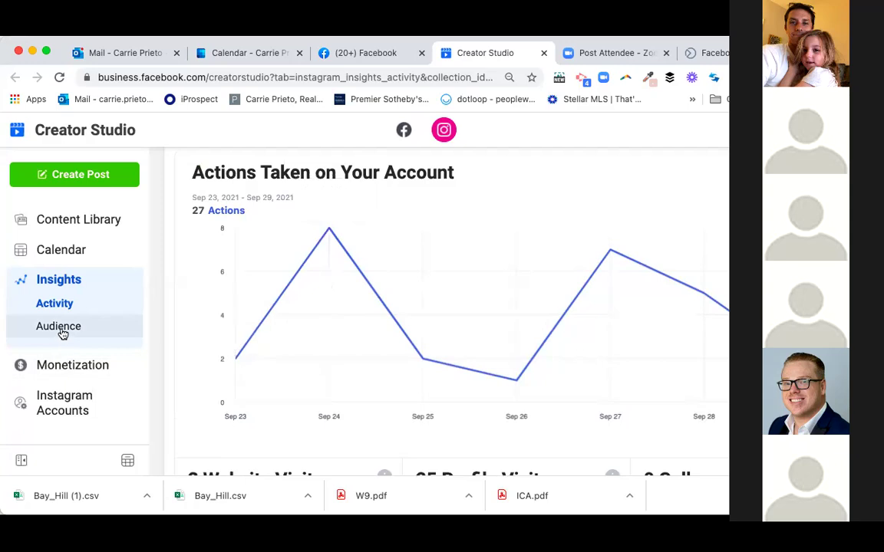
- View Instagram Audience insights: 346 followers, age/gender breakdown, and 182 followers on Saturdays
left_click(61, 330)
scroll(246, 345, "down", 5)
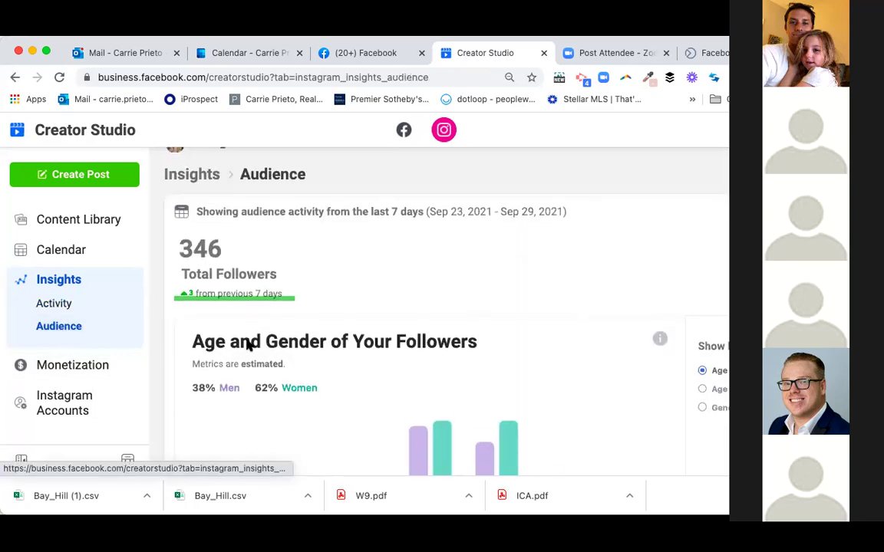
mouse_move(449, 248)
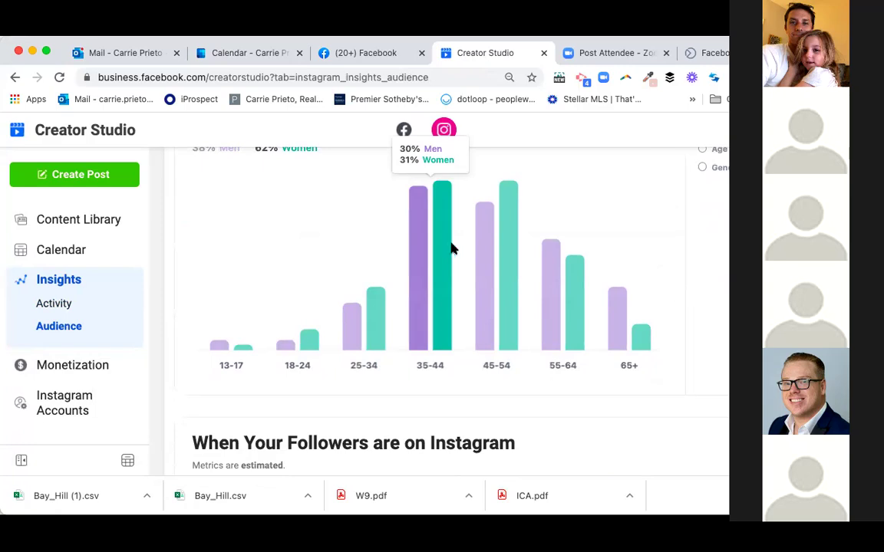
mouse_move(499, 240)
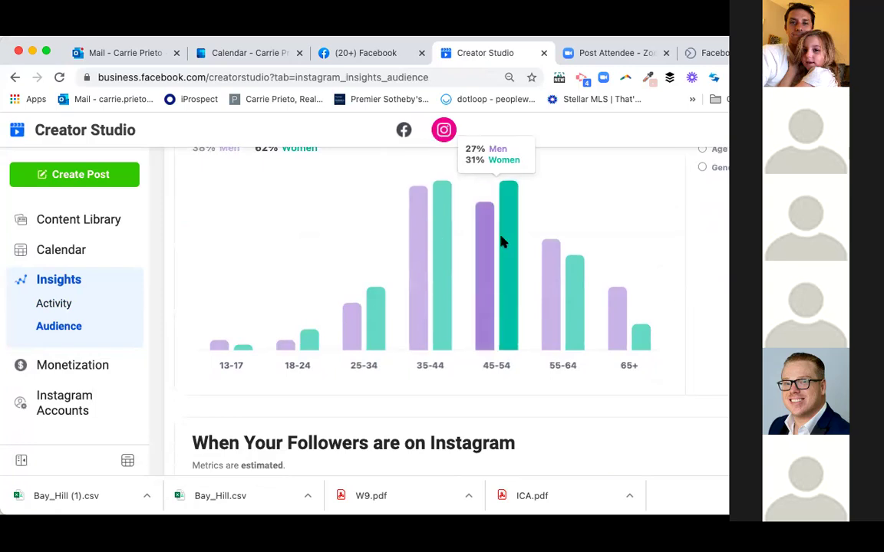
mouse_move(549, 264)
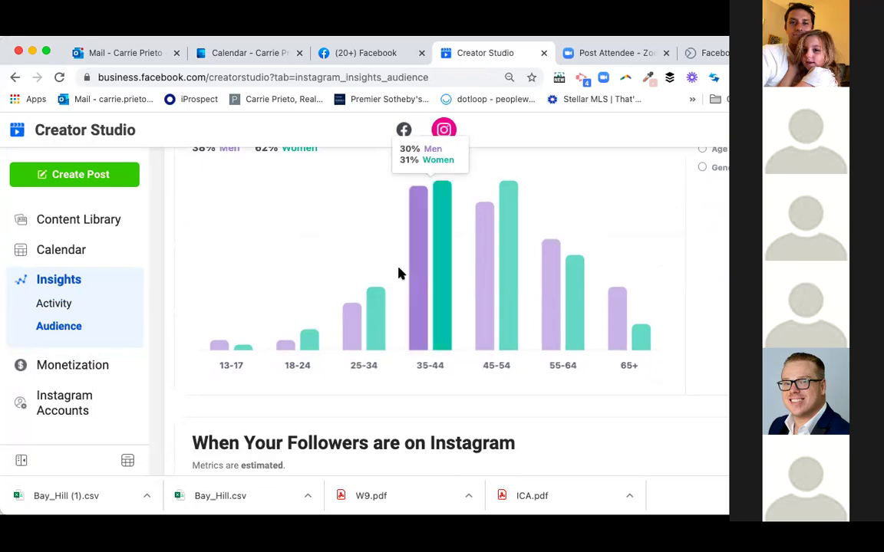
mouse_move(528, 297)
scroll(528, 298, "down", 10)
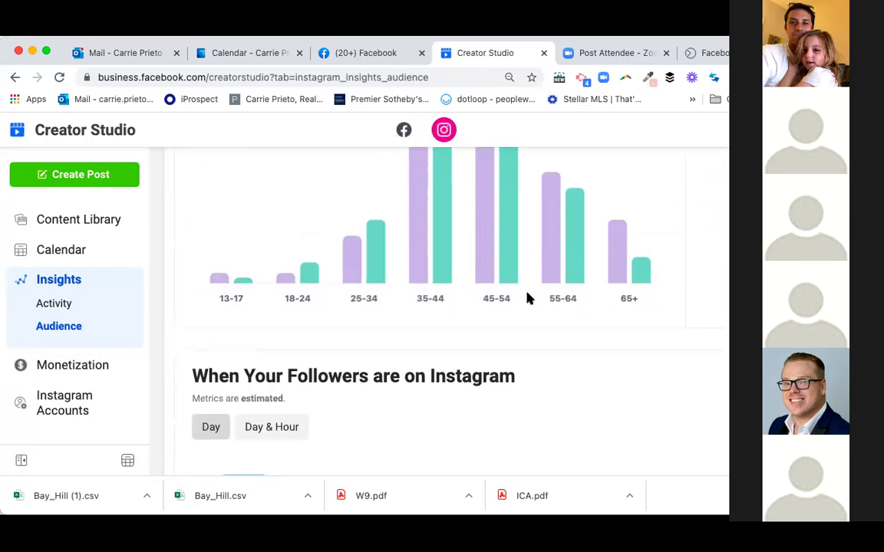
scroll(528, 298, "left", 3)
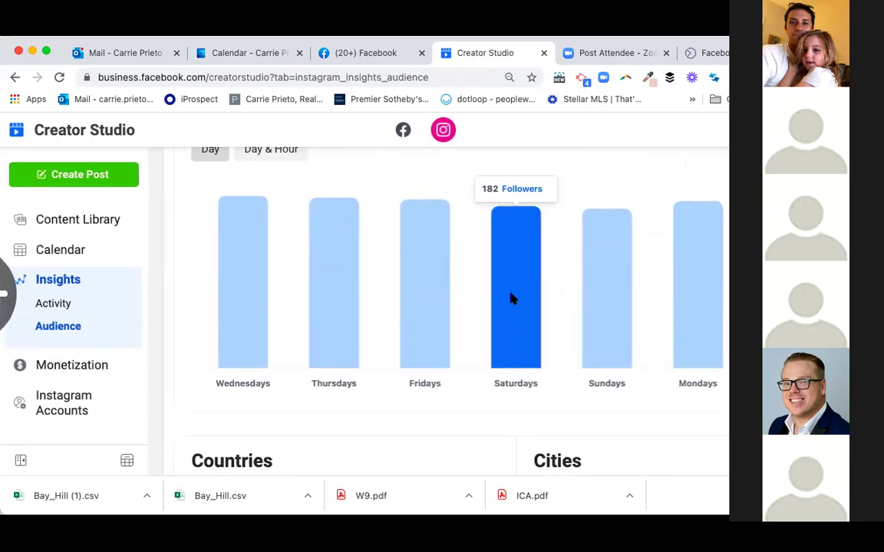
- Review the audience Countries and Cities breakdowns in the Instagram Audience insights
scroll(434, 306, "up", 3)
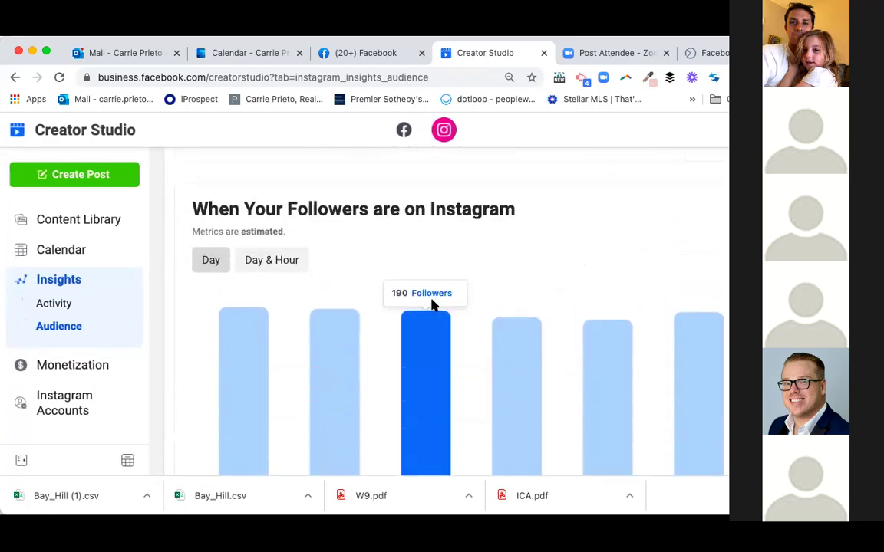
scroll(434, 305, "down", 2)
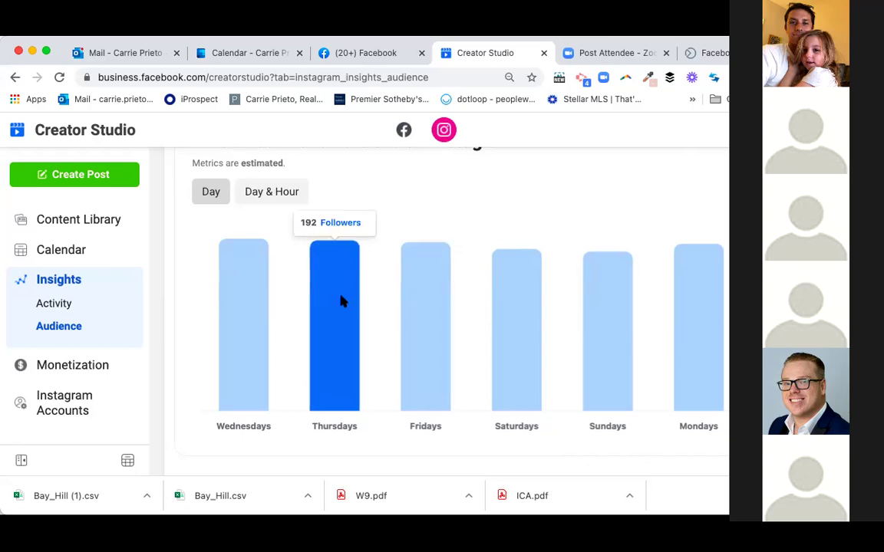
scroll(509, 319, "down", 5)
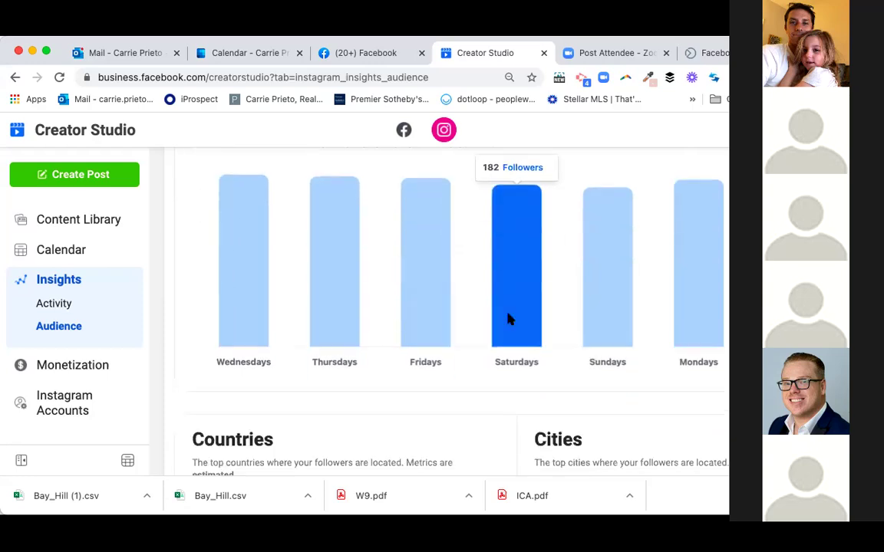
scroll(509, 320, "down", 4)
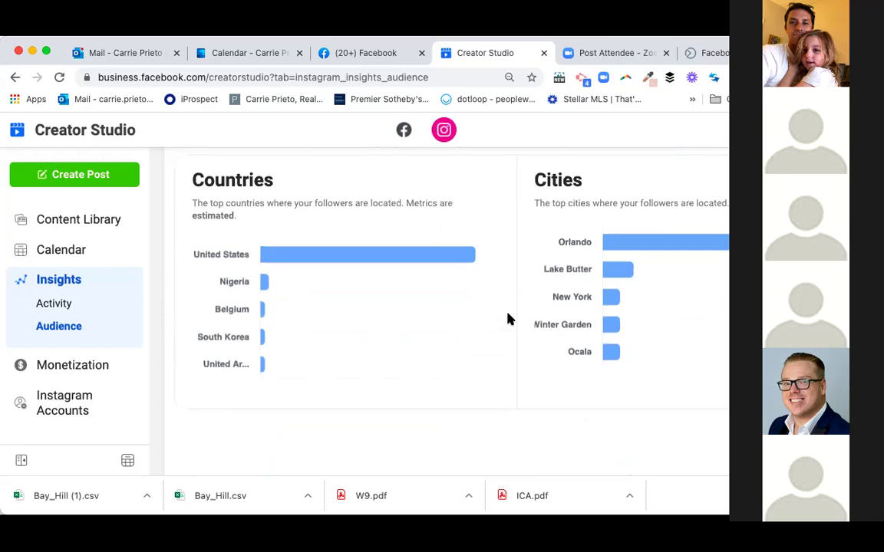
mouse_move(264, 286)
scroll(376, 224, "down", 1)
- Go back to the Activity insights, showing 1 post and 27 actions for Sep 23–29
scroll(376, 223, "up", 3)
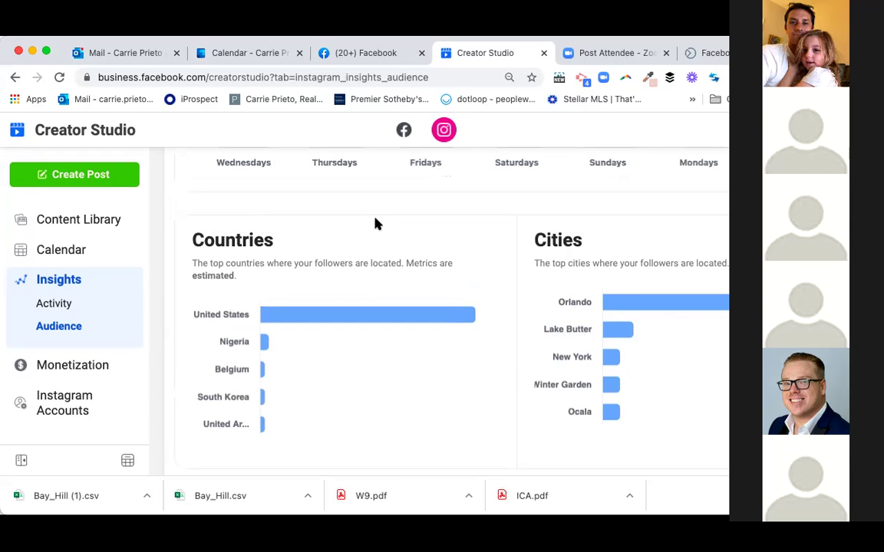
scroll(375, 223, "up", 10)
scroll(376, 224, "up", 5)
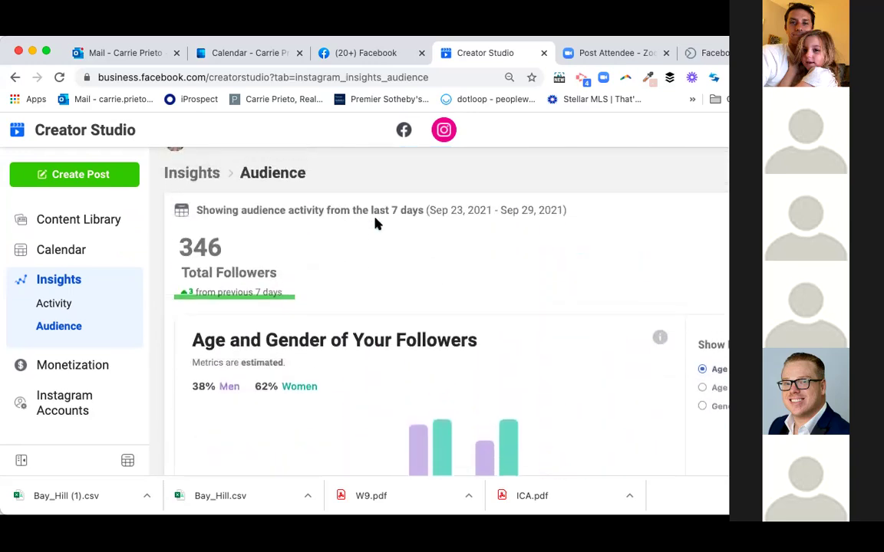
scroll(375, 224, "up", 1)
scroll(375, 223, "down", 2)
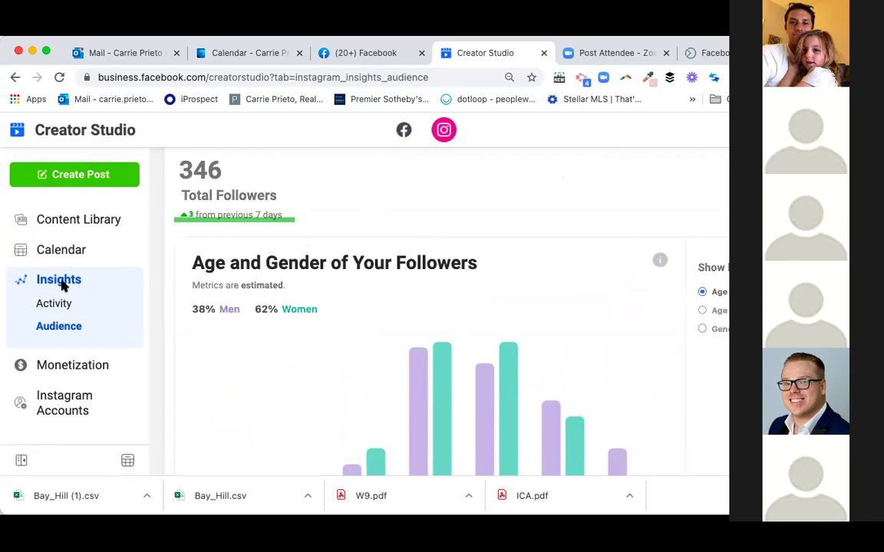
scroll(69, 325, "down", 1)
scroll(76, 353, "up", 2)
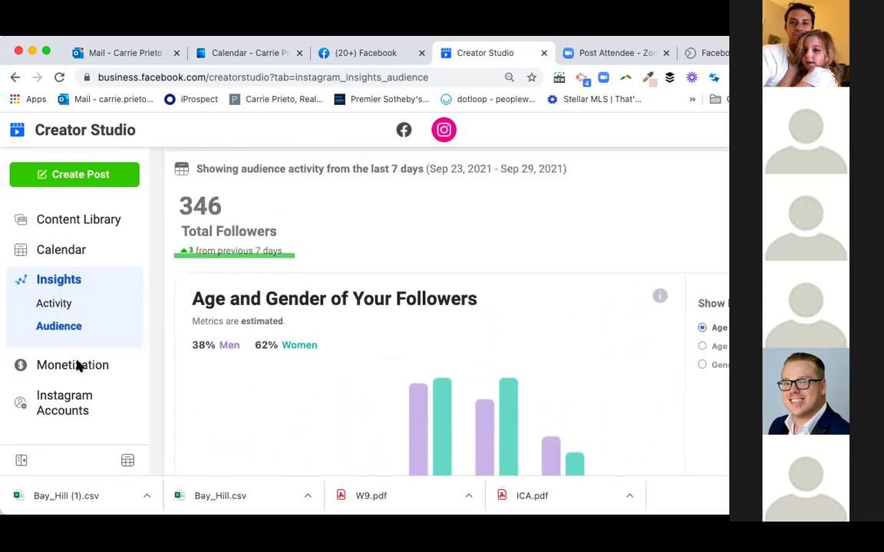
left_click(73, 282)
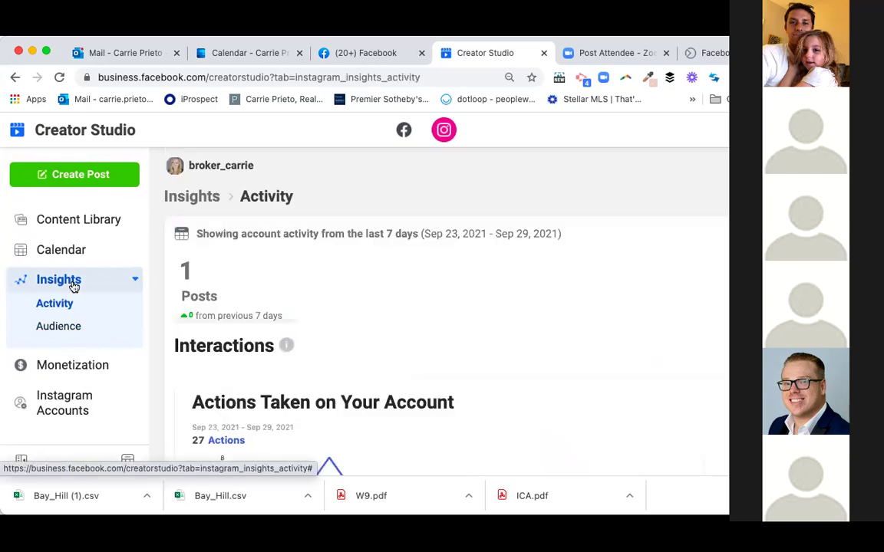
scroll(215, 403, "down", 2)
scroll(221, 404, "down", 5)
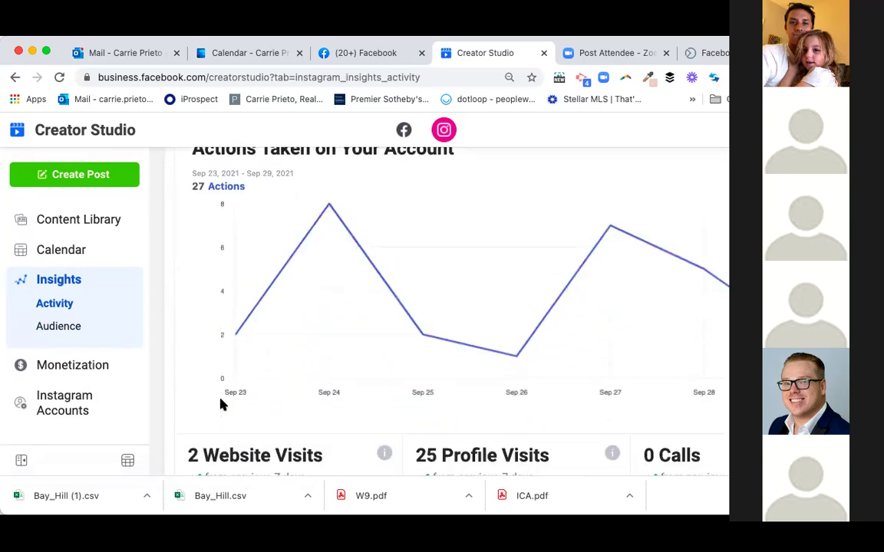
- Browse the Instagram Content Library posts list and bring up the Create Post options
left_click(77, 220)
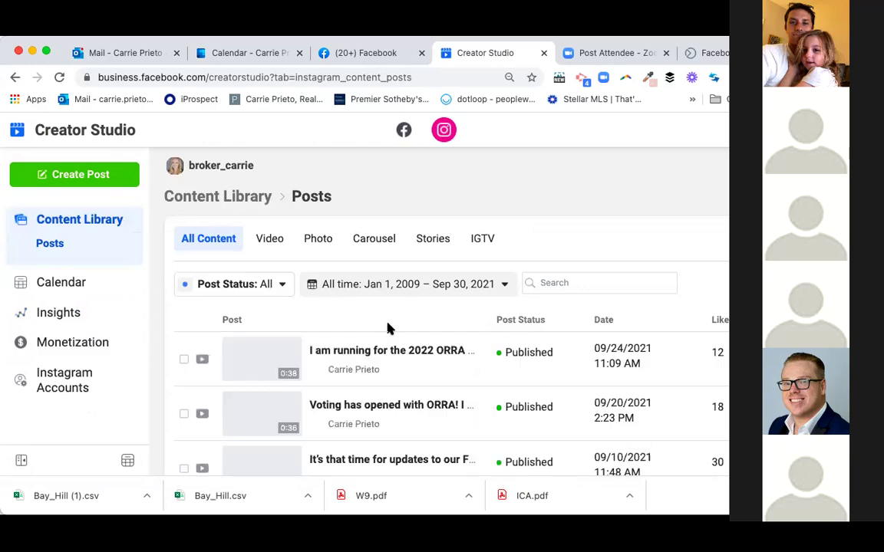
scroll(421, 398, "down", 3)
scroll(420, 398, "up", 3)
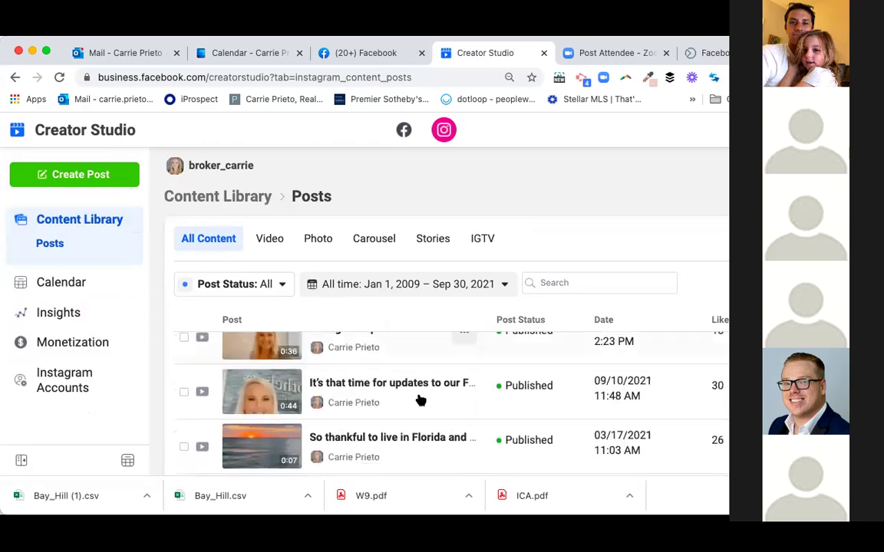
scroll(570, 340, "down", 5)
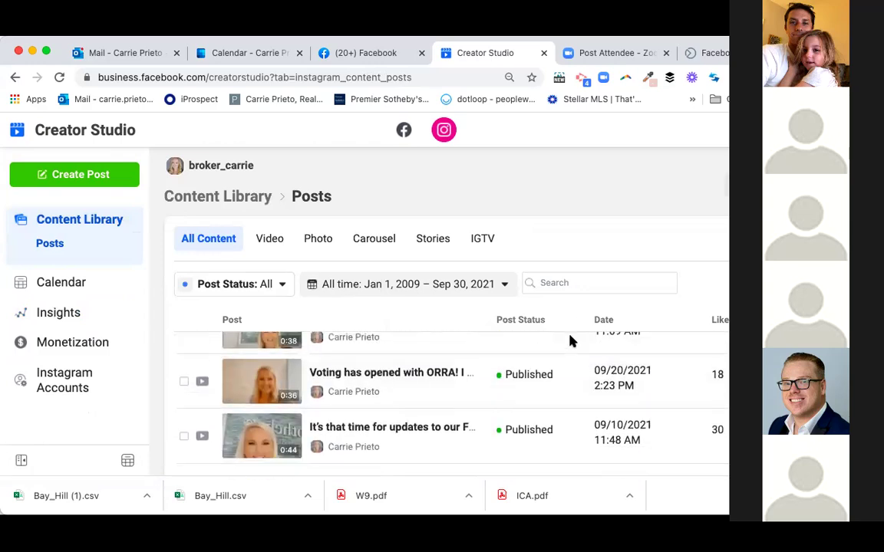
scroll(564, 395, "up", 5)
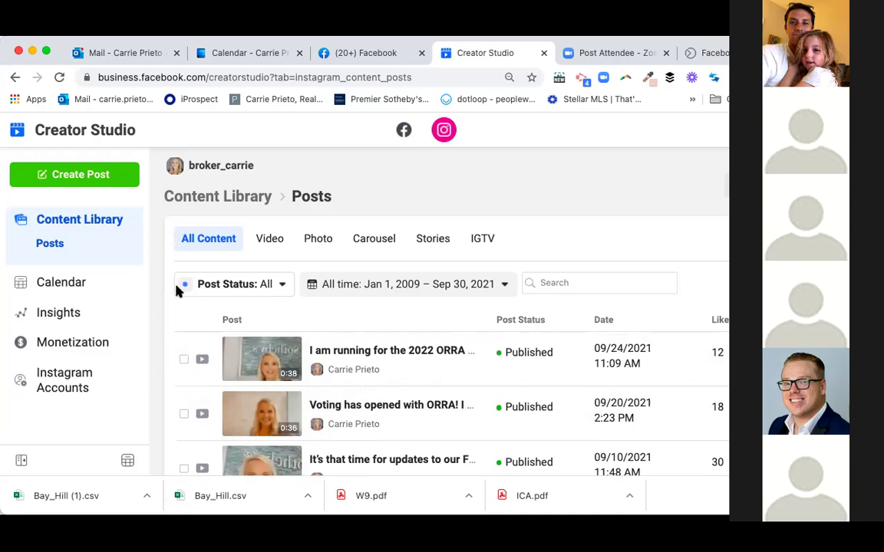
left_click(102, 176)
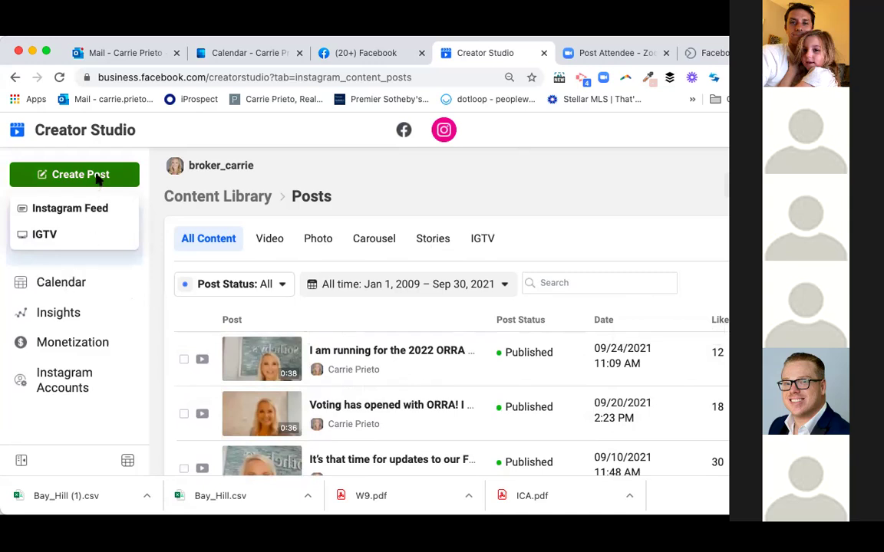
- Start an Instagram Feed post and review its empty caption, location, upload and Post to Facebook sections
left_click(78, 213)
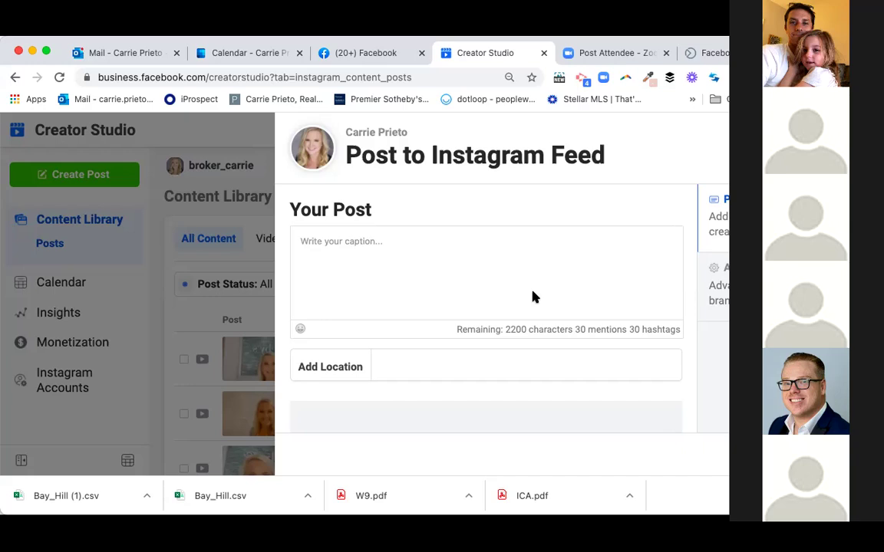
scroll(535, 297, "down", 3)
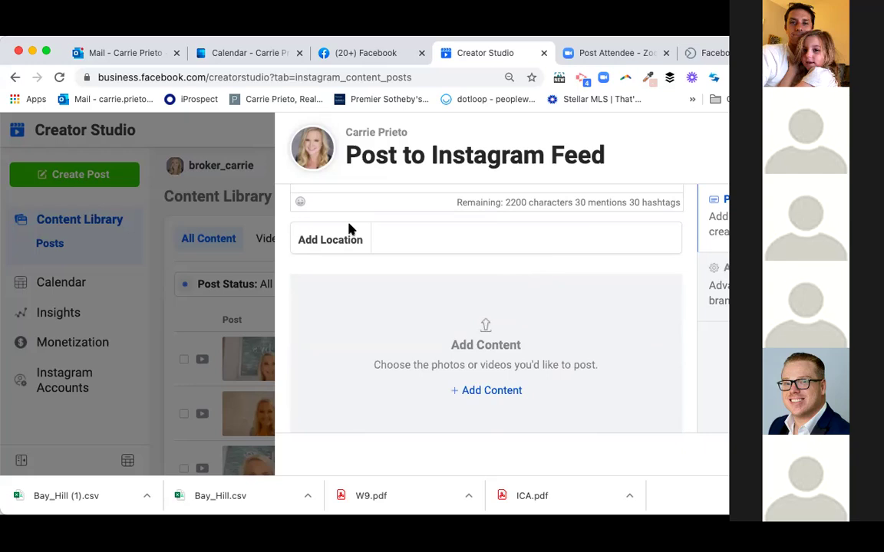
scroll(349, 229, "up", 3)
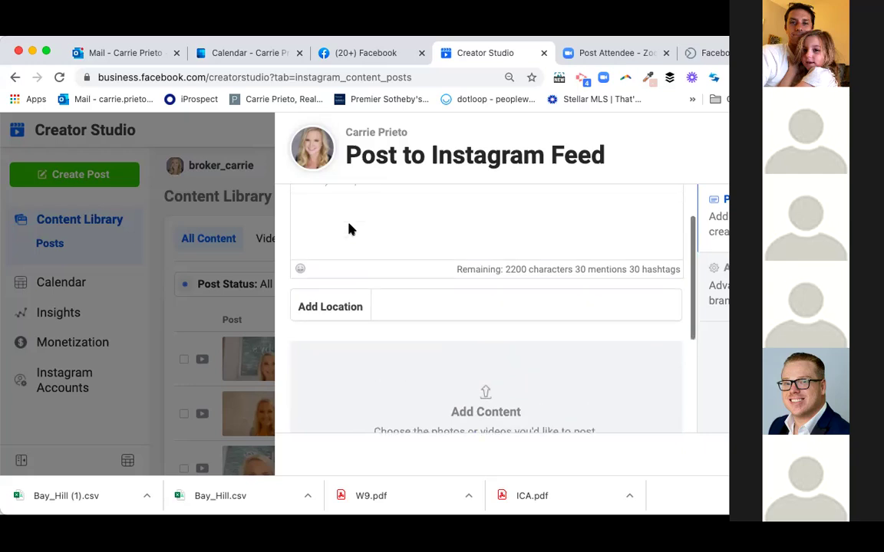
scroll(409, 280, "down", 3)
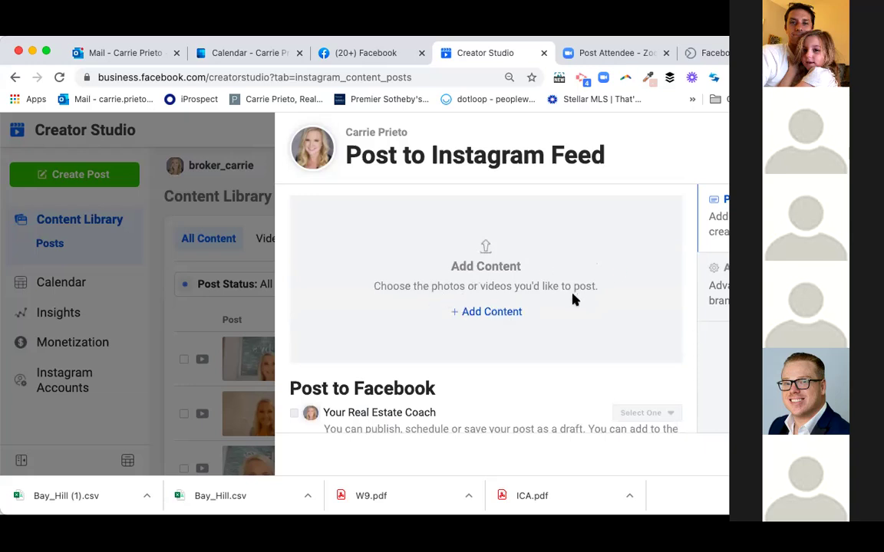
- Choose + Add Content > From File Upload, then dismiss the file picker without uploading
scroll(573, 298, "down", 1)
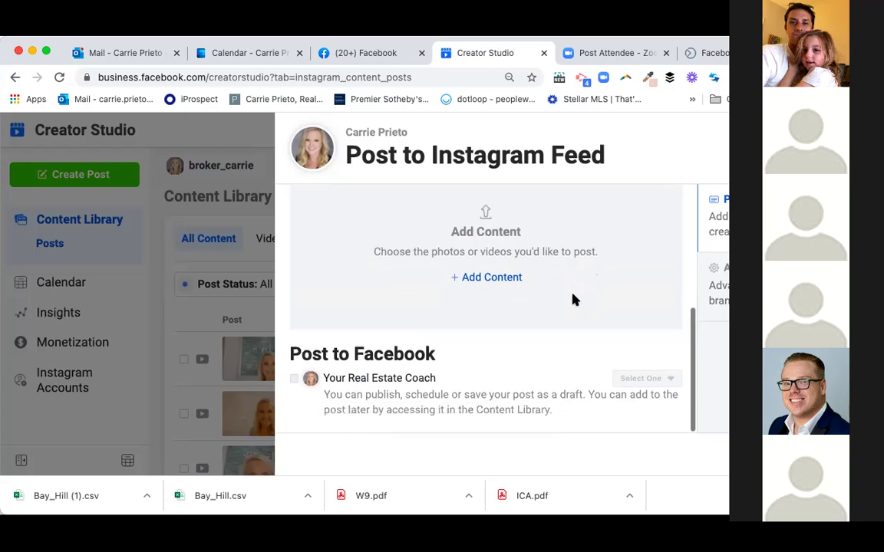
scroll(572, 299, "up", 2)
scroll(573, 300, "down", 2)
left_click(478, 276)
left_click(479, 305)
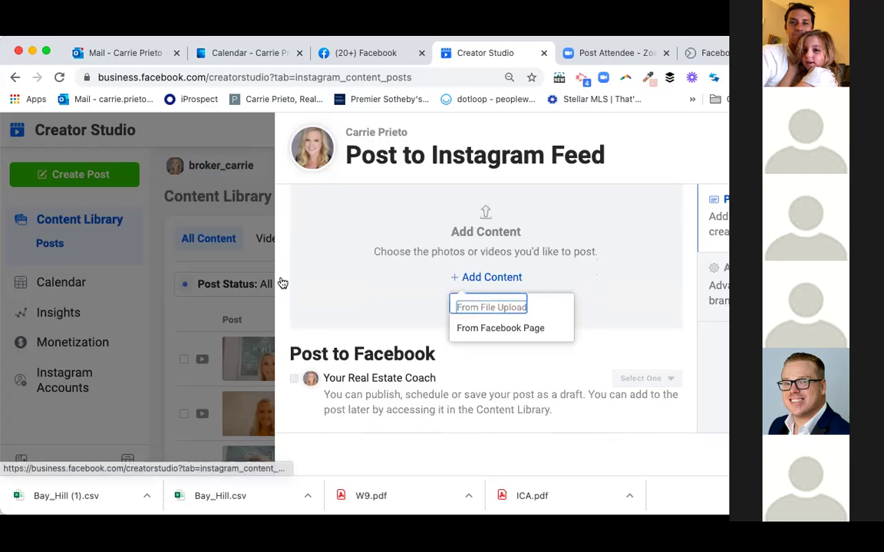
left_click(494, 304)
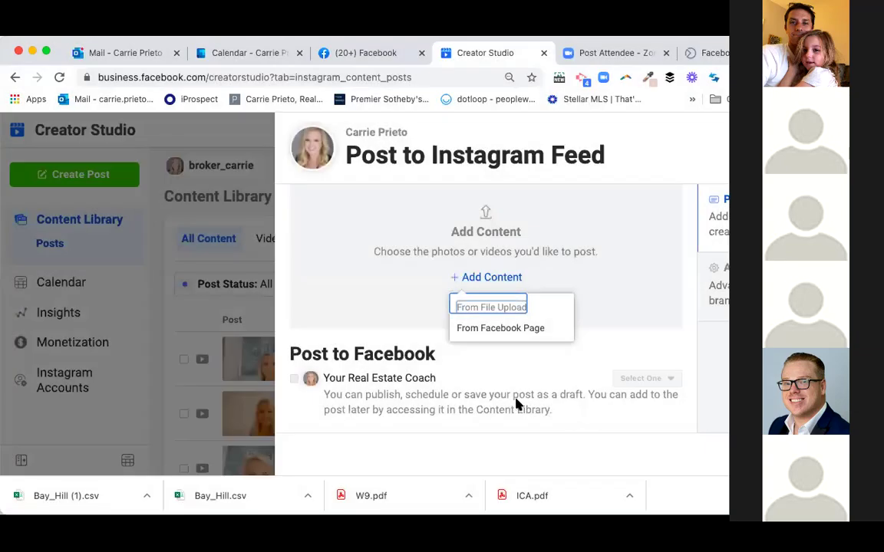
left_click(517, 399)
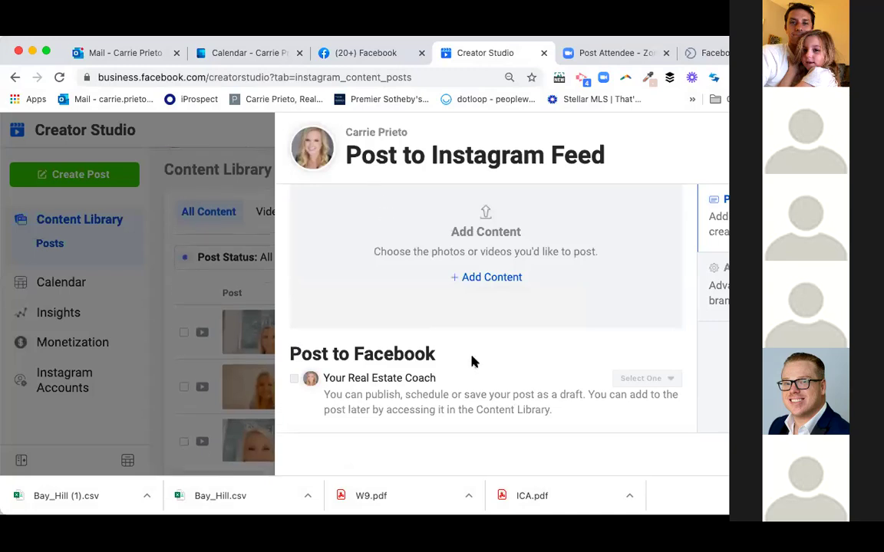
- Choose From File Upload under + Add Content again to reopen the file picker
scroll(517, 256, "up", 2)
scroll(525, 255, "up", 3)
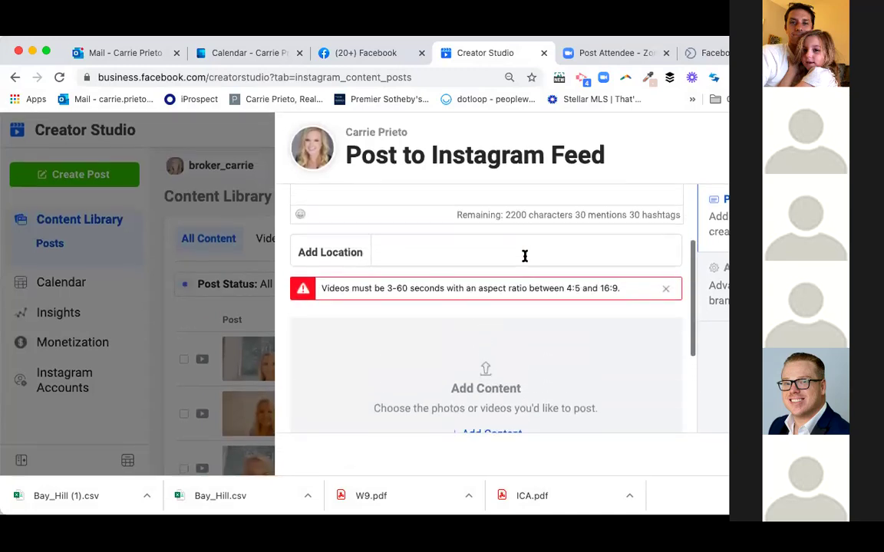
scroll(525, 259, "down", 3)
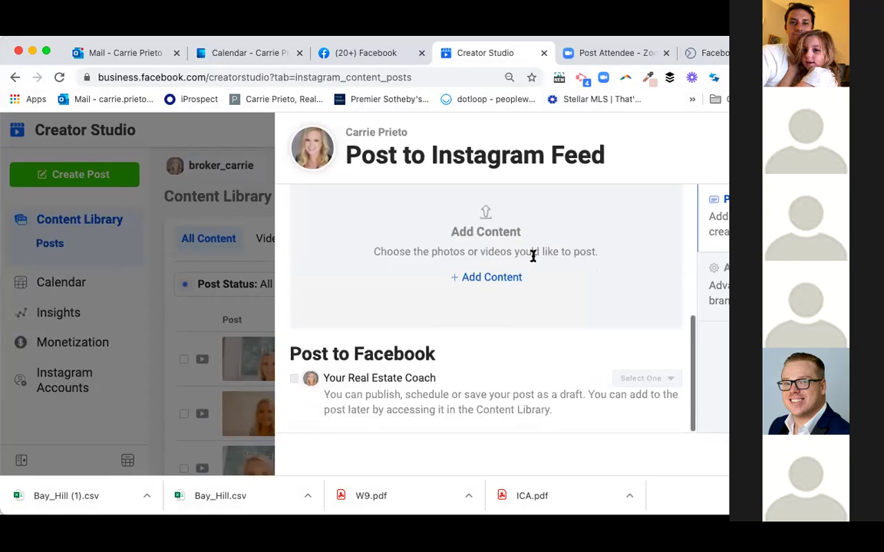
left_click(483, 278)
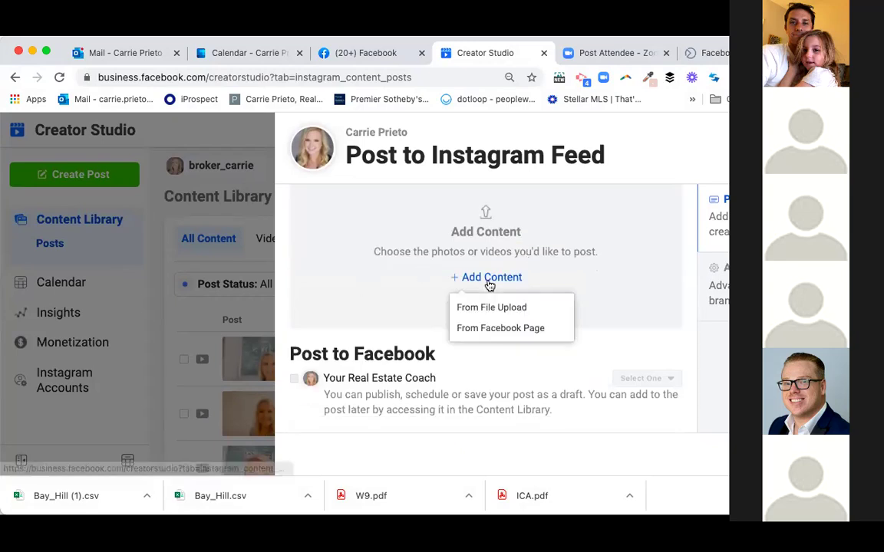
left_click(487, 306)
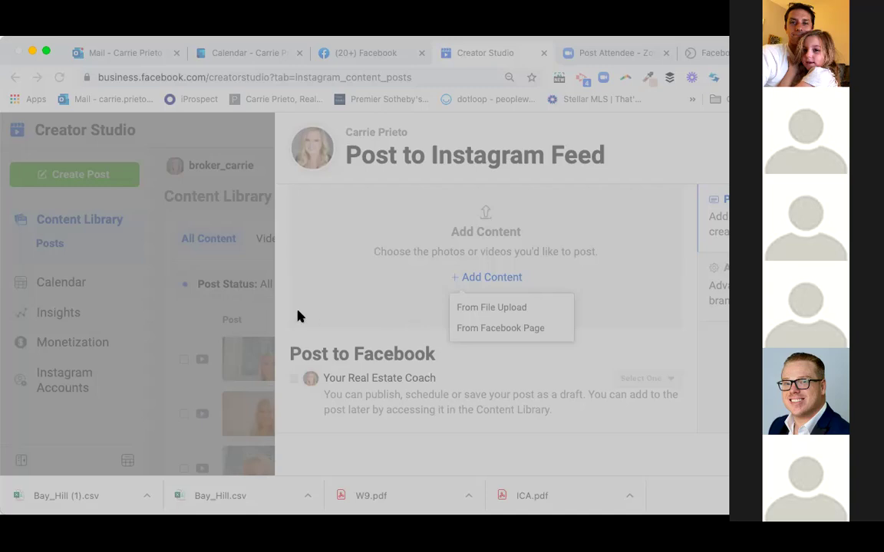
- Upload the kaleidoscope video to 100% and play then pause its preview
left_click(614, 284)
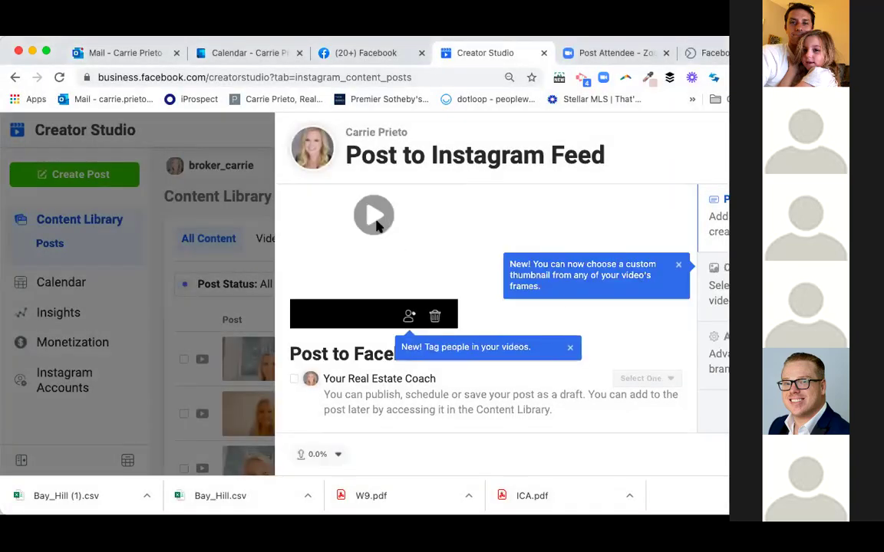
left_click(376, 219)
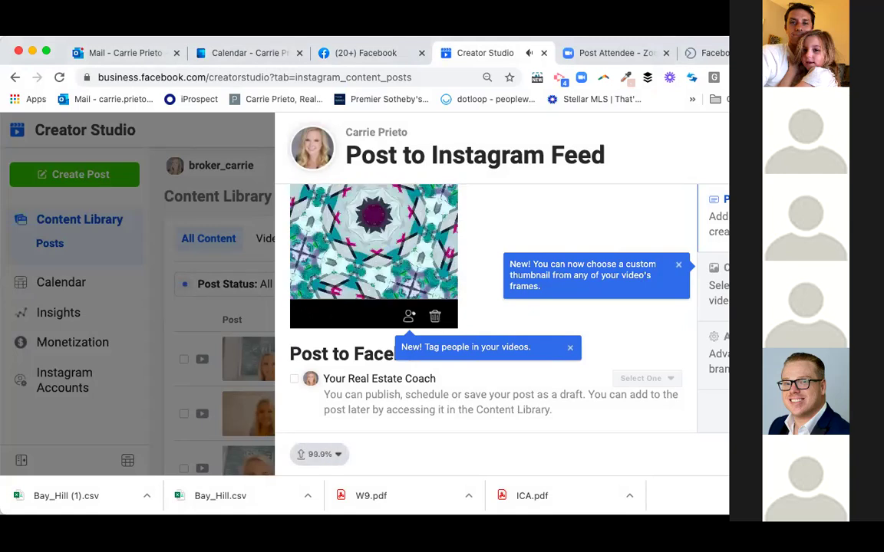
left_click(349, 285)
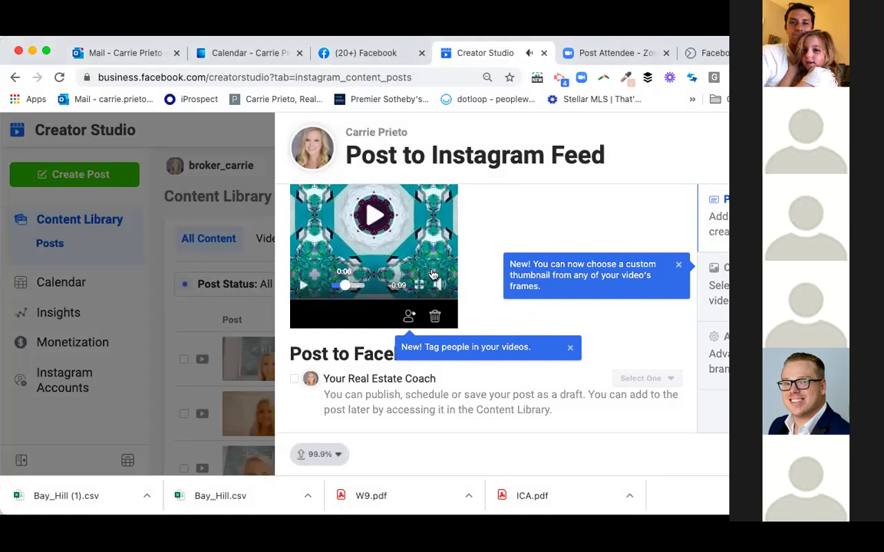
scroll(434, 201, "up", 5)
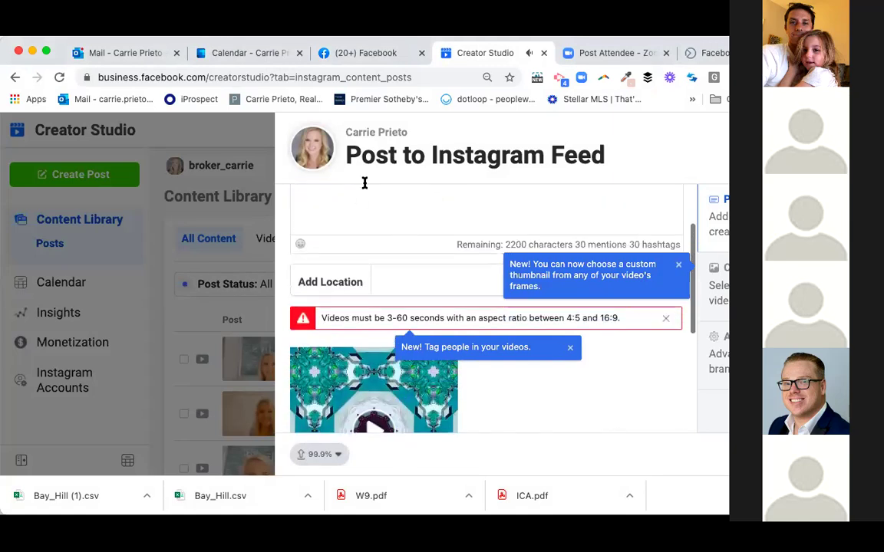
scroll(357, 224, "up", 2)
scroll(356, 225, "down", 3)
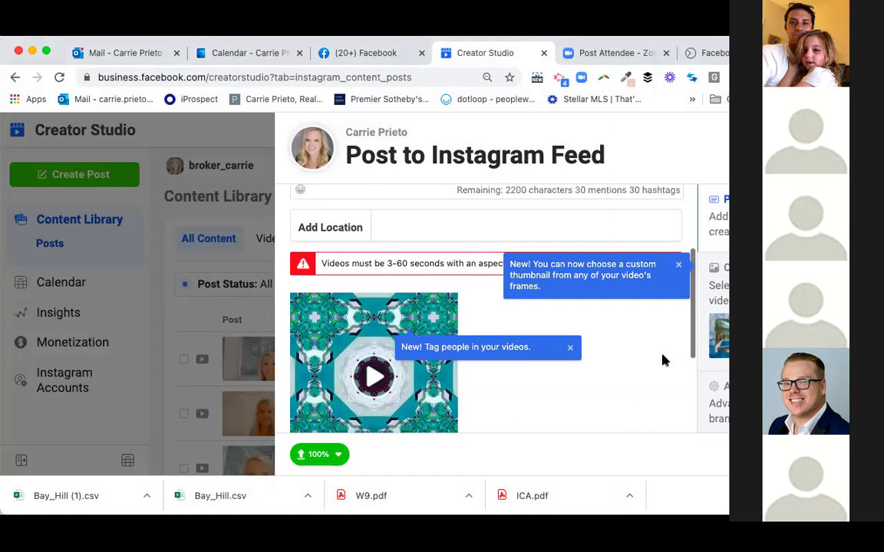
scroll(609, 351, "down", 4)
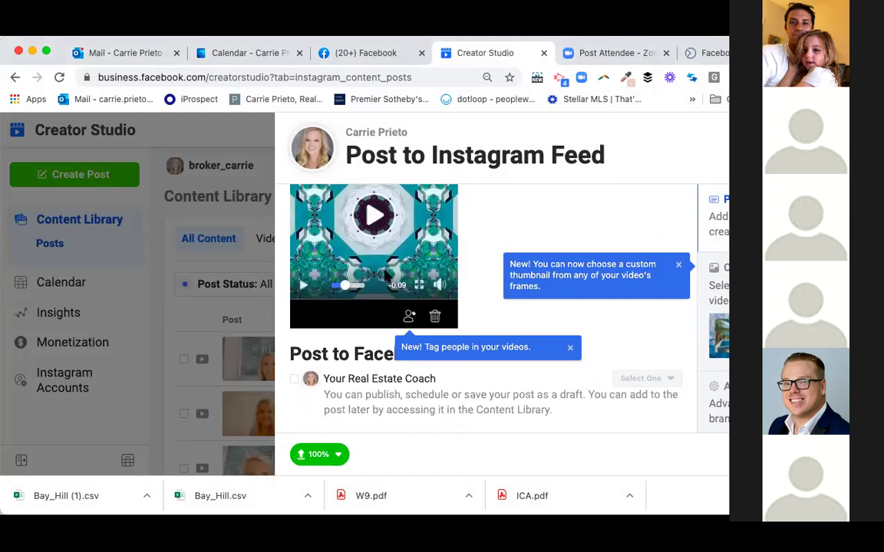
- Switch the post's publish option from Publish Now to Schedule, dated Sep 30, 2021
left_click(726, 454)
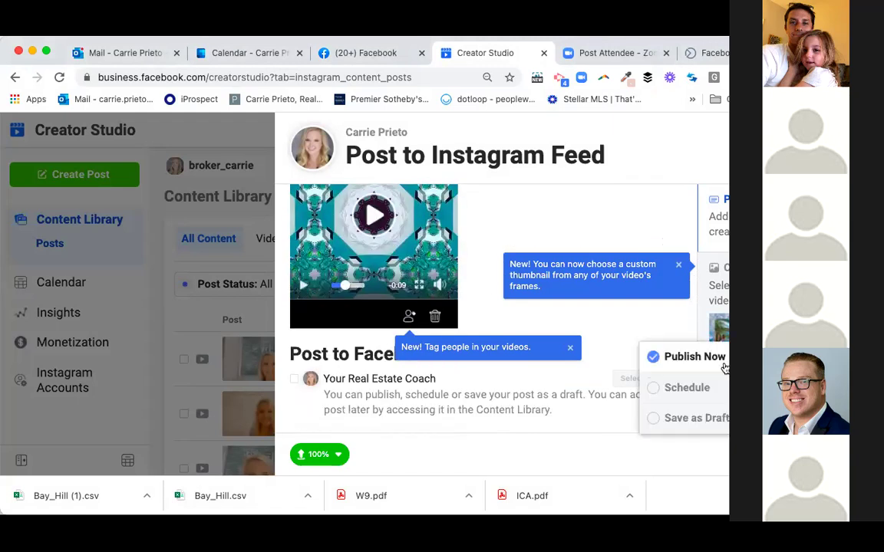
left_click(653, 389)
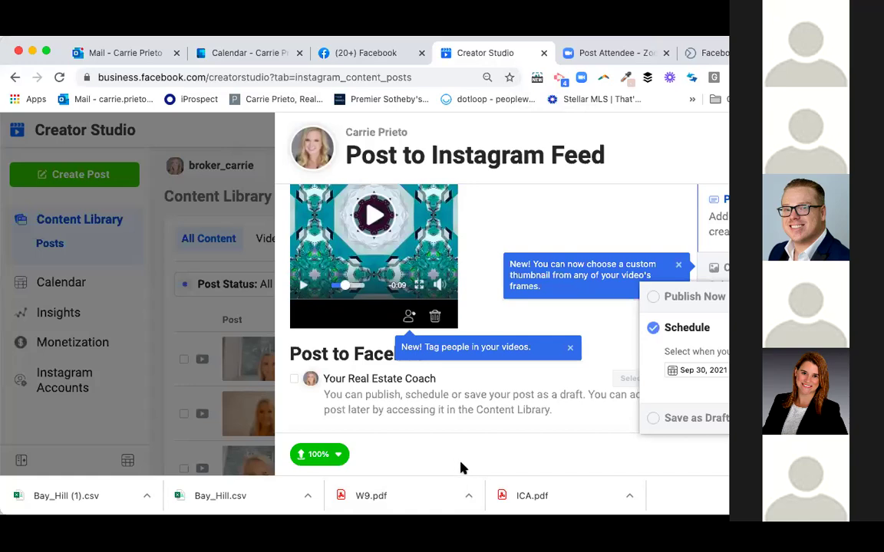
left_click(505, 205)
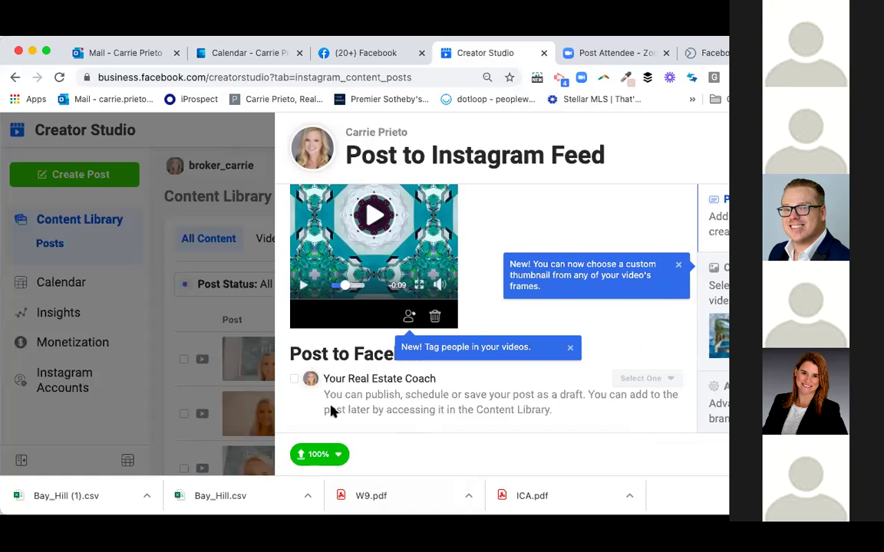
left_click(371, 75)
- Reload Creator Studio and browse Content Library videos back to 03/03/2021, including a 26-like post
key("Return")
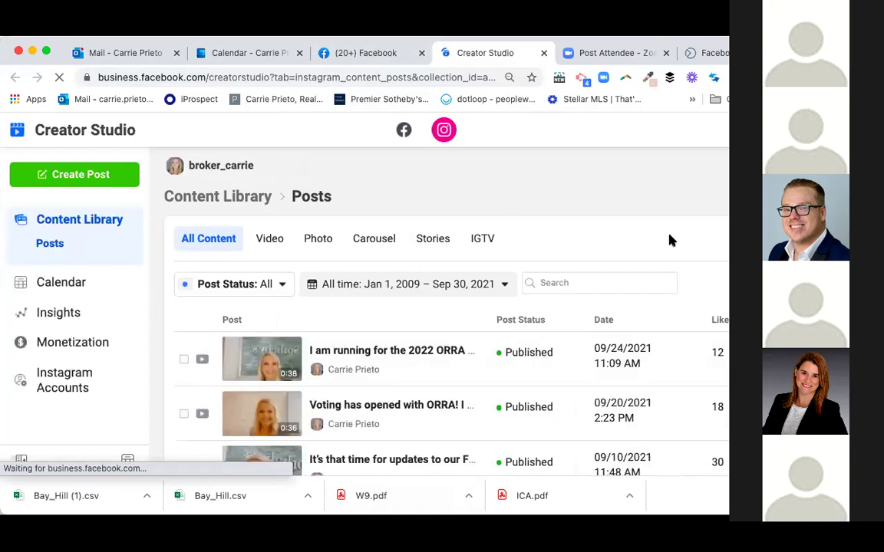
scroll(331, 425, "down", 3)
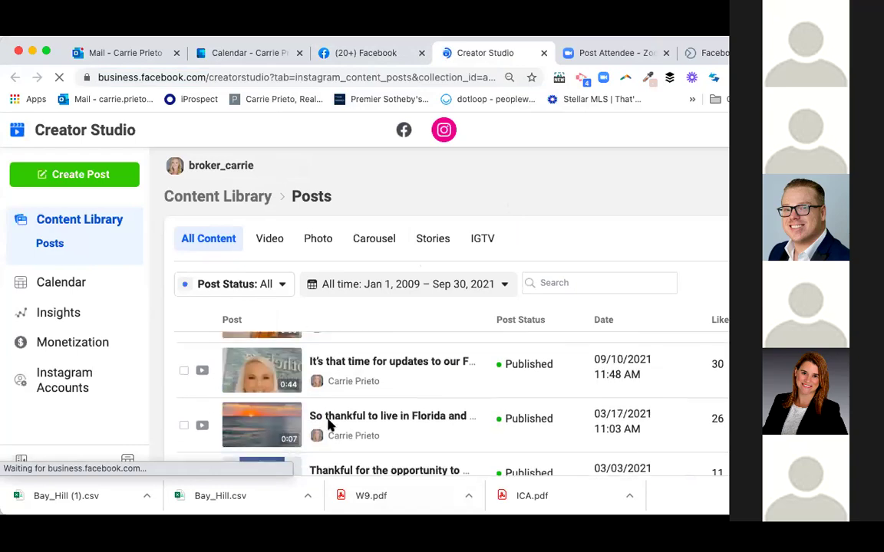
scroll(332, 419, "up", 3)
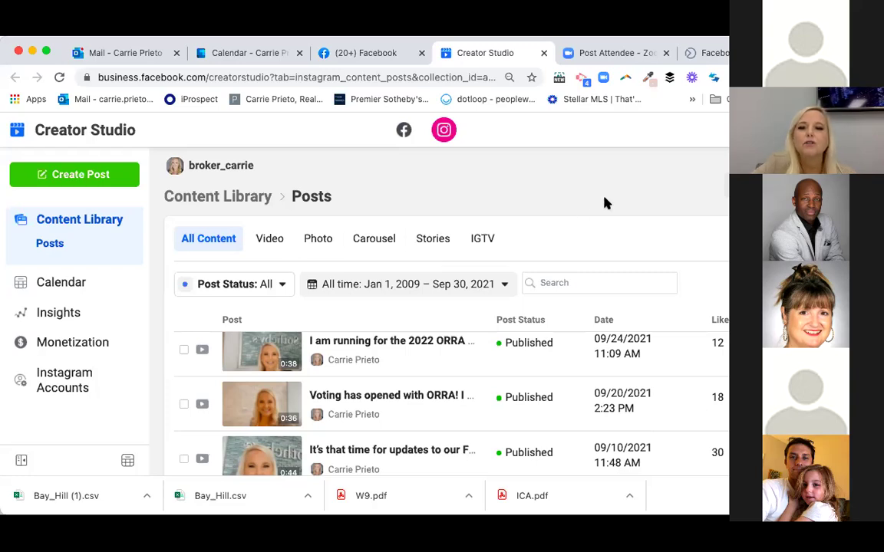
- Filter Instagram Content Library posts to Stories (empty), then switch Creator Studio to Facebook
left_click(432, 241)
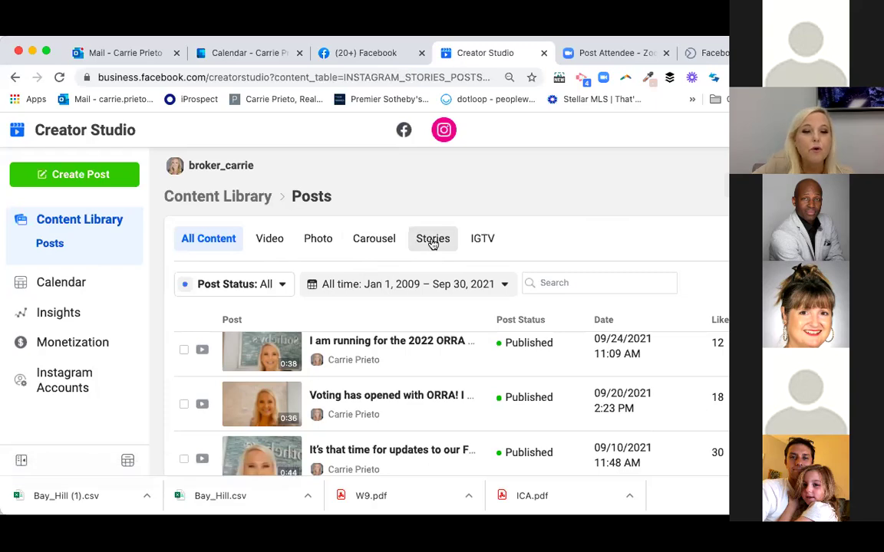
scroll(414, 280, "down", 1)
scroll(415, 280, "up", 2)
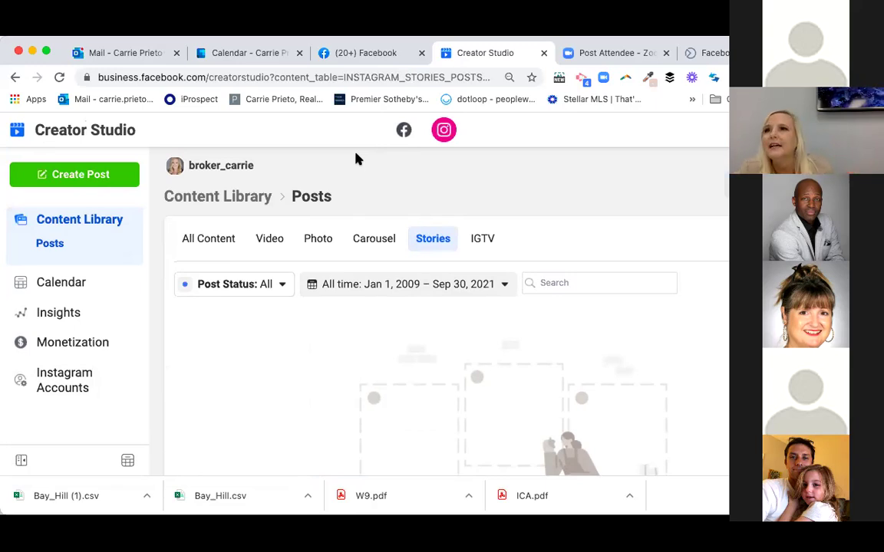
left_click(404, 130)
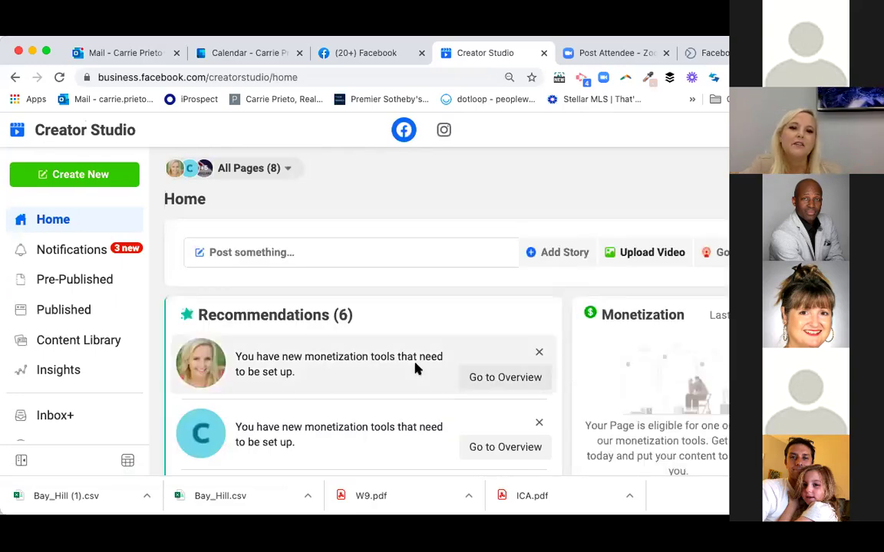
- Review the audience age-and-gender table and reopen the Pages Audience insights
scroll(414, 366, "down", 3)
scroll(415, 370, "up", 3)
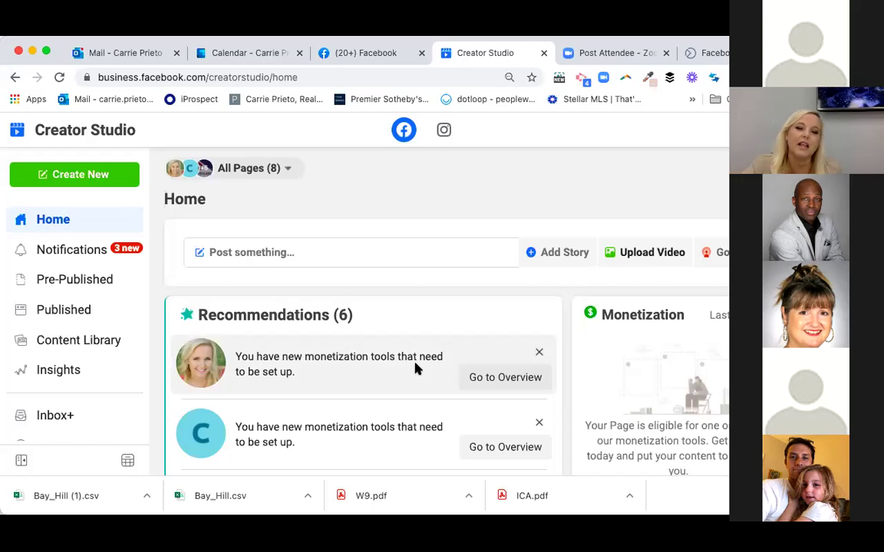
scroll(62, 307, "down", 2)
scroll(61, 322, "down", 2)
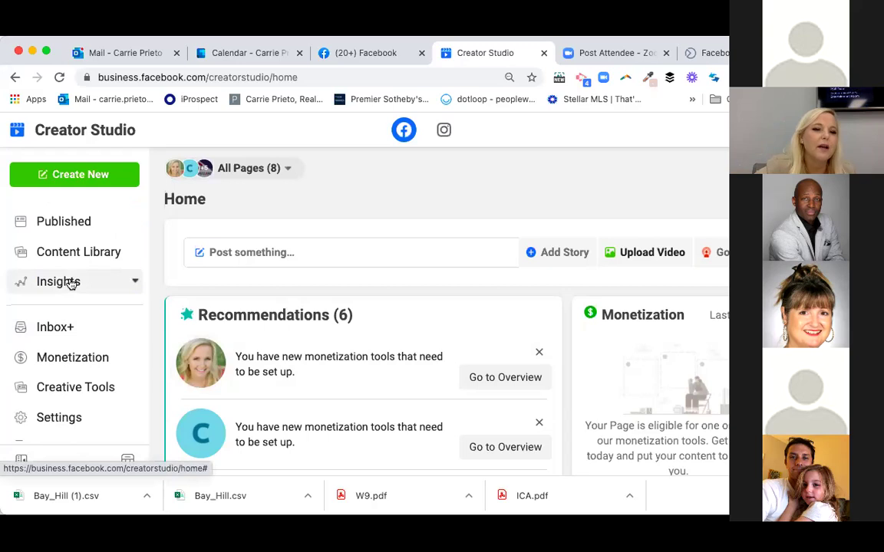
left_click(70, 284)
scroll(52, 398, "down", 2)
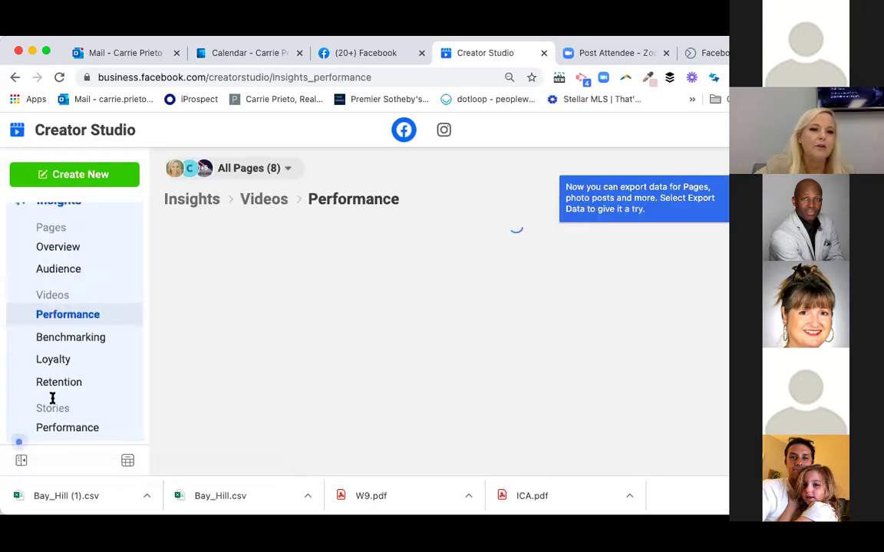
left_click(76, 270)
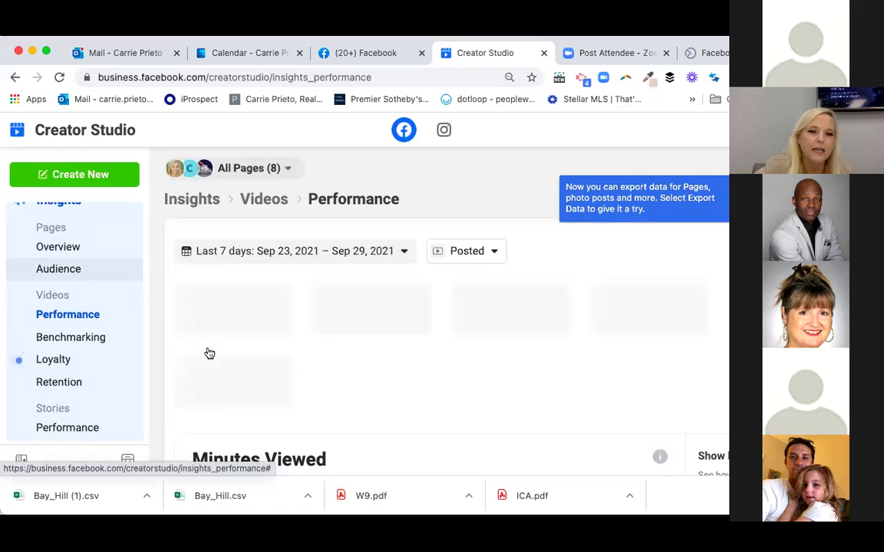
- Scroll through the Top Audiences breakdown and open the Video Retention insights
scroll(209, 353, "down", 3)
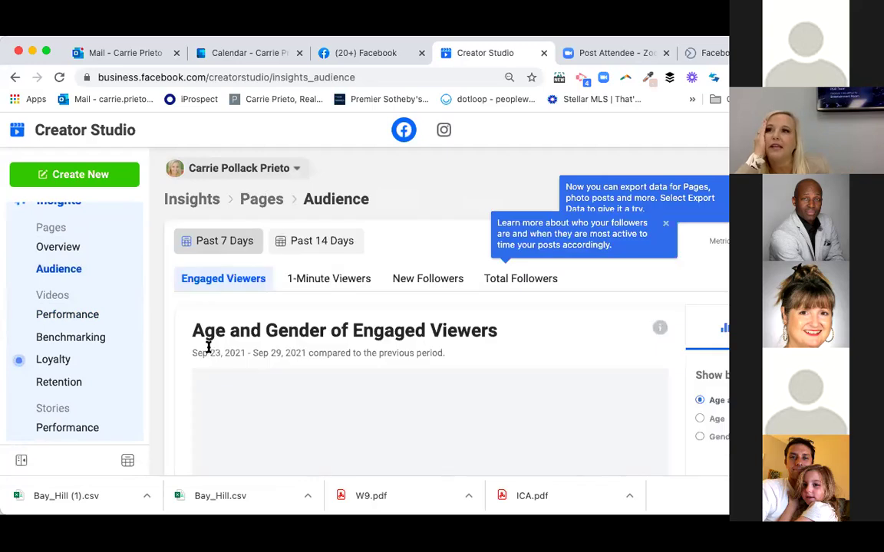
scroll(307, 414, "down", 4)
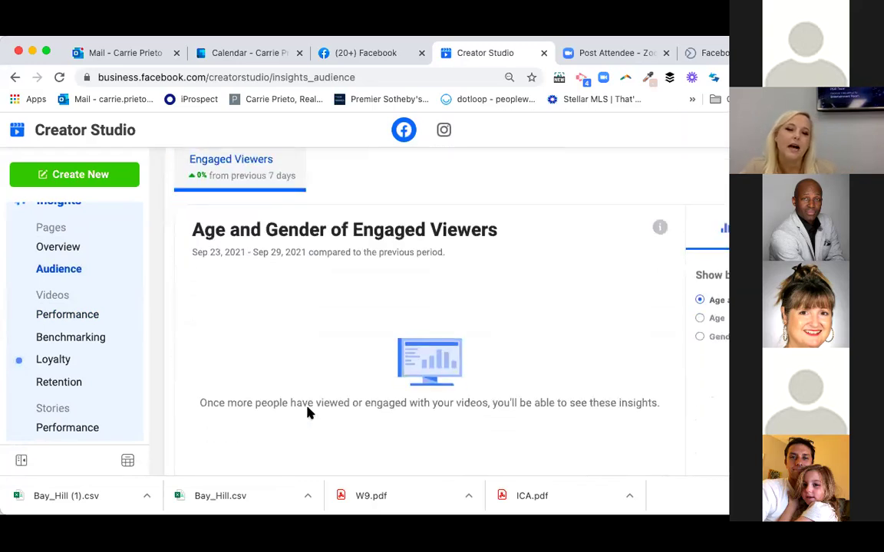
scroll(308, 415, "down", 8)
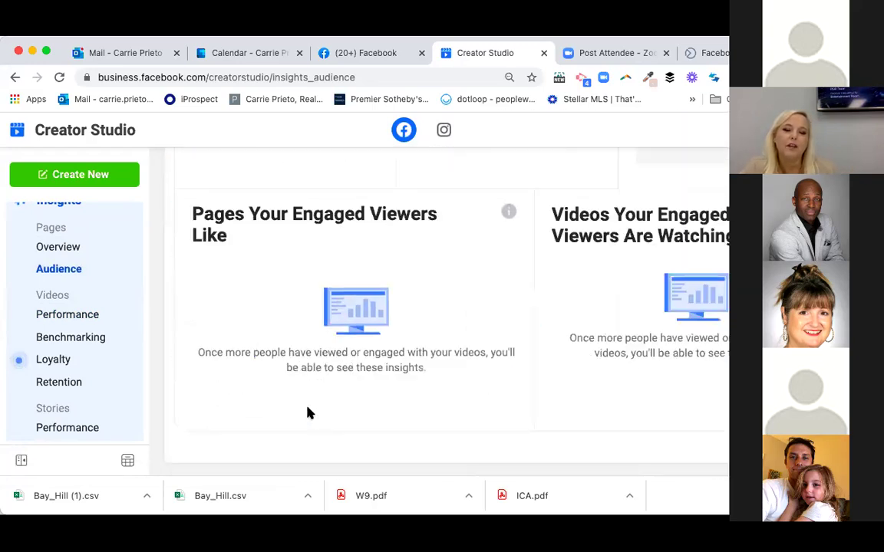
scroll(308, 415, "down", 6)
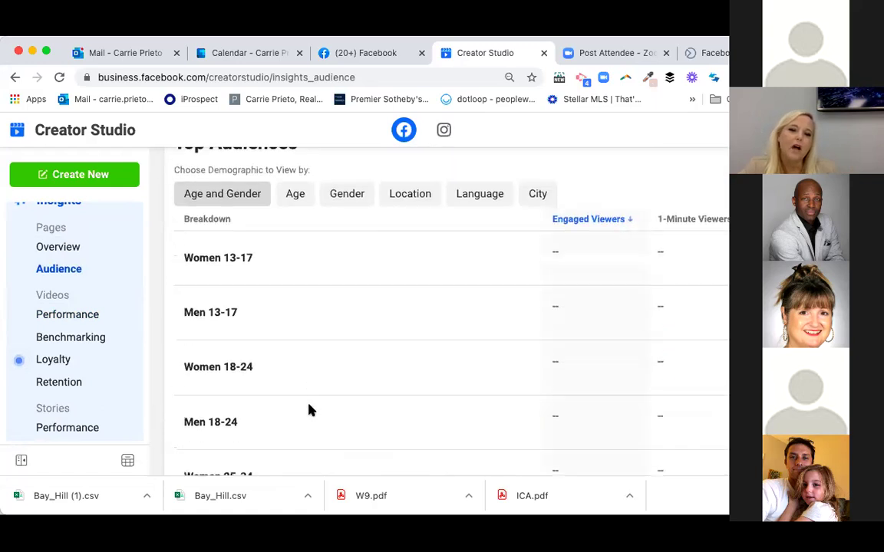
scroll(310, 411, "down", 2)
scroll(332, 317, "down", 6)
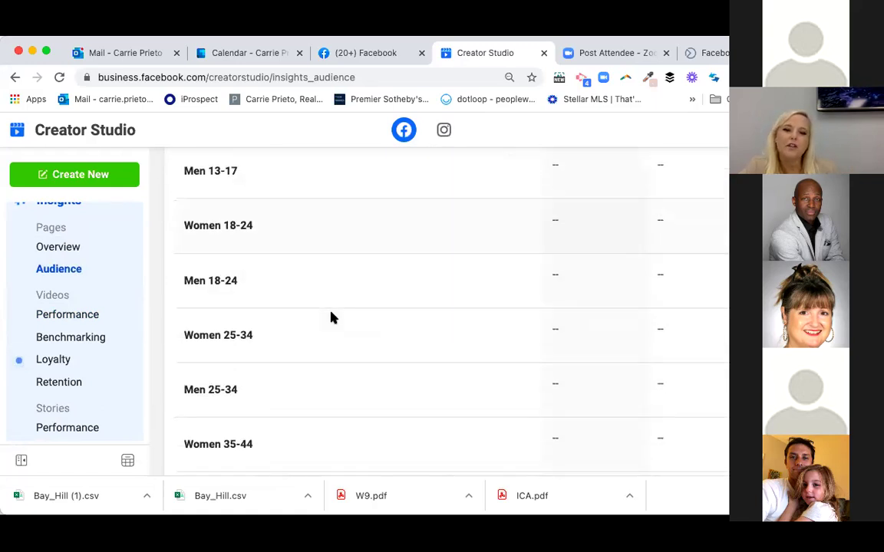
scroll(332, 317, "up", 1)
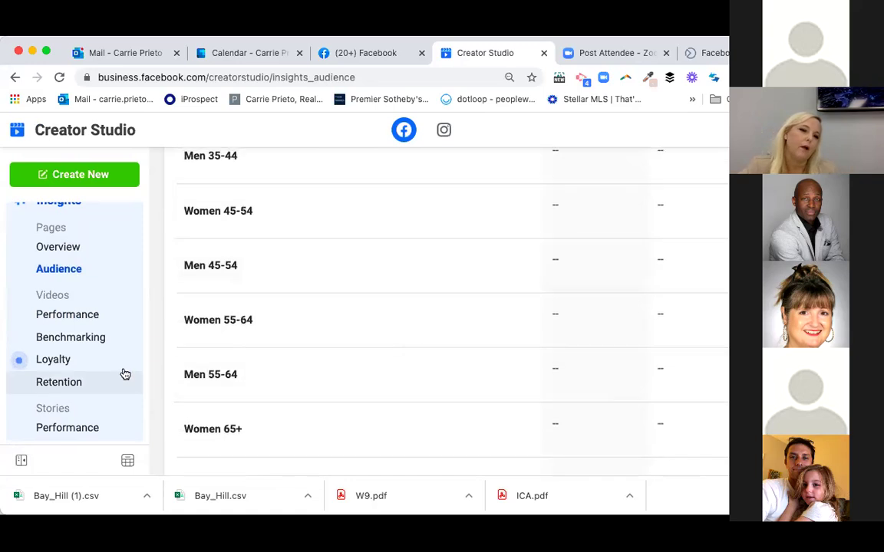
left_click(60, 383)
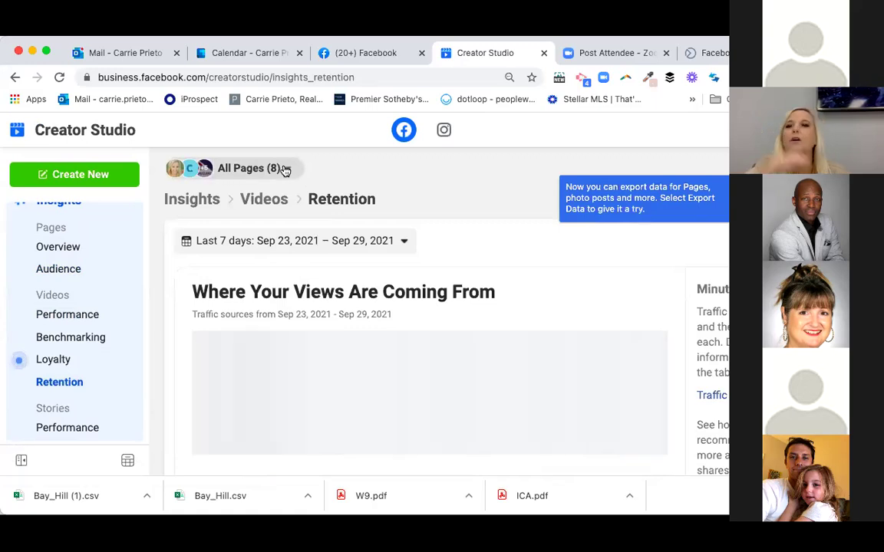
- Browse the Retention charts and video table, then go to Content Library Posts
scroll(677, 239, "down", 1)
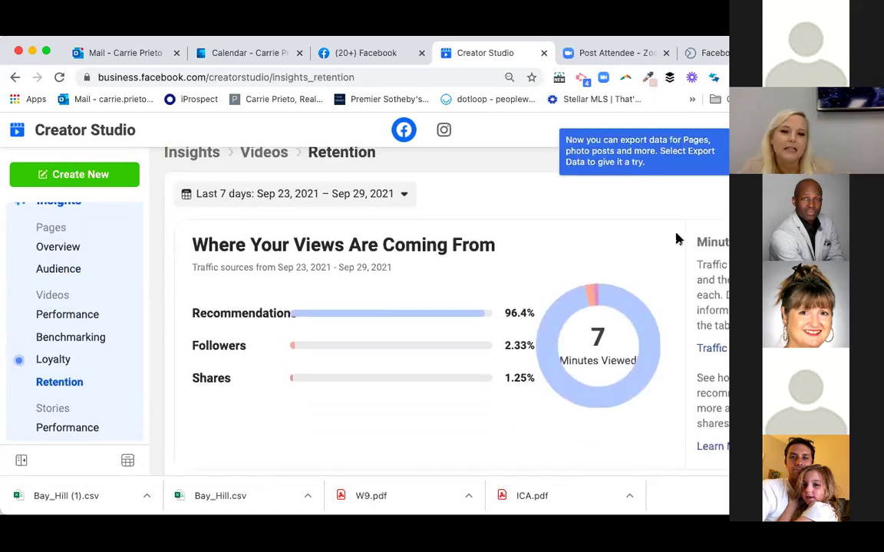
scroll(594, 296, "down", 7)
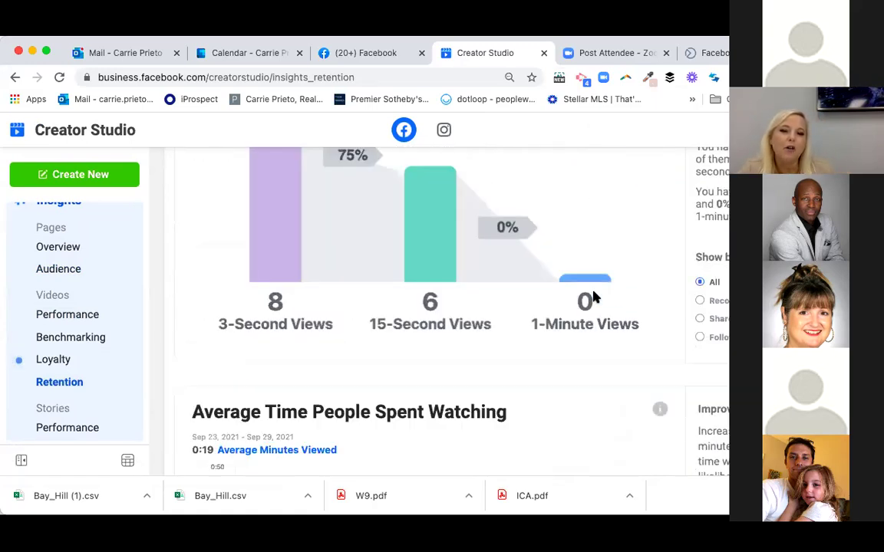
scroll(594, 296, "up", 1)
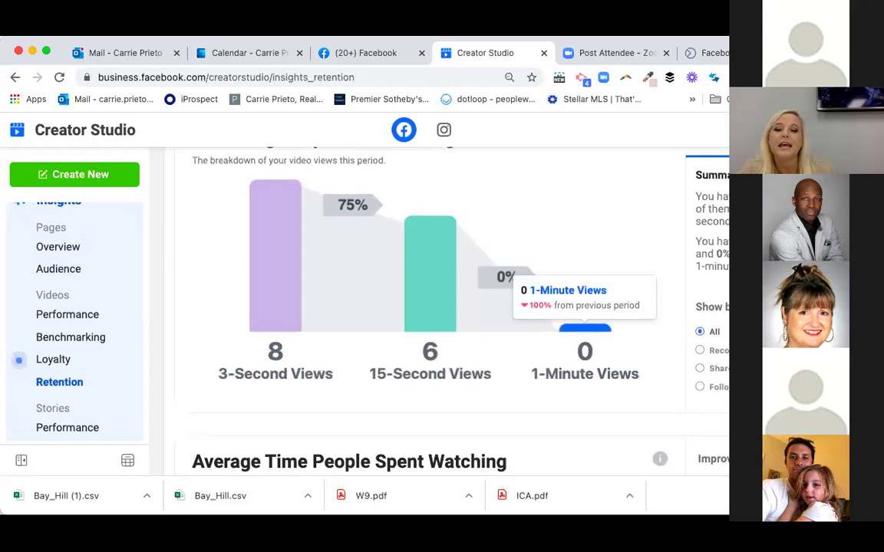
scroll(392, 390, "down", 8)
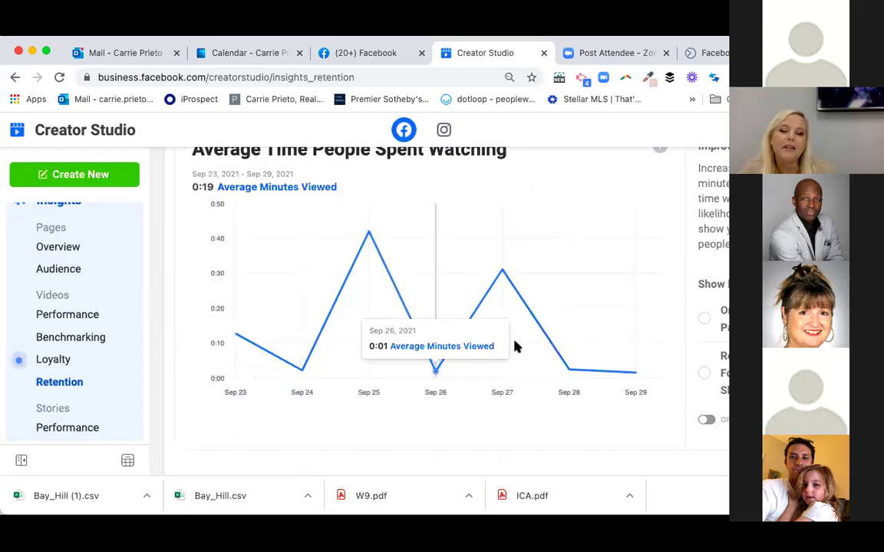
scroll(515, 345, "down", 9)
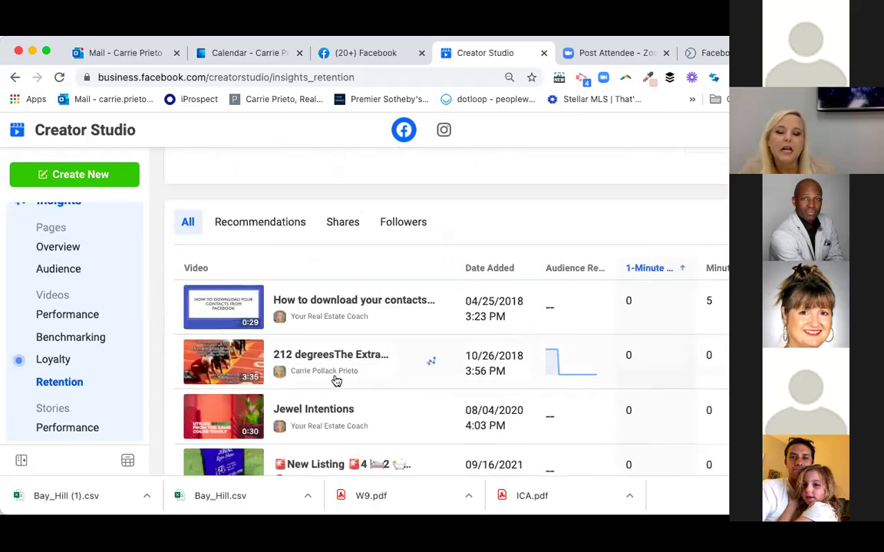
scroll(336, 379, "down", 1)
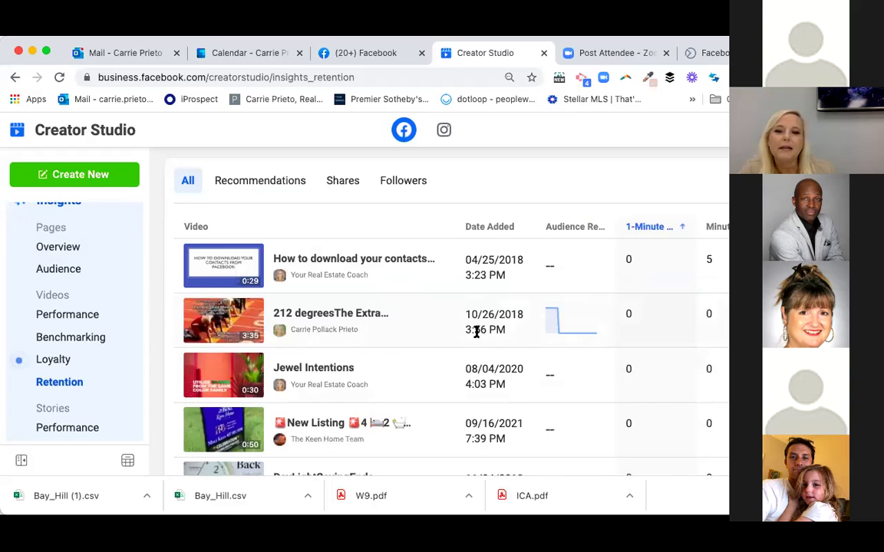
scroll(477, 334, "down", 5)
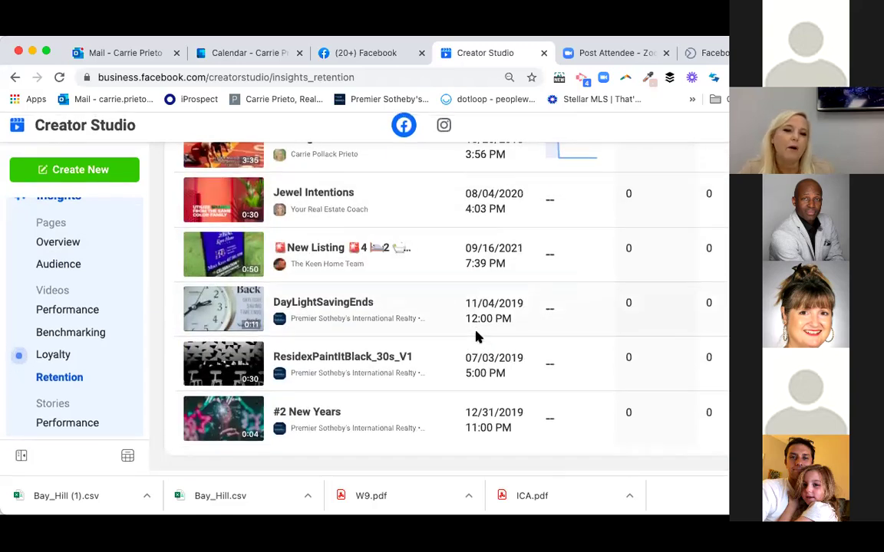
scroll(476, 335, "up", 10)
scroll(35, 346, "down", 2)
scroll(54, 322, "up", 3)
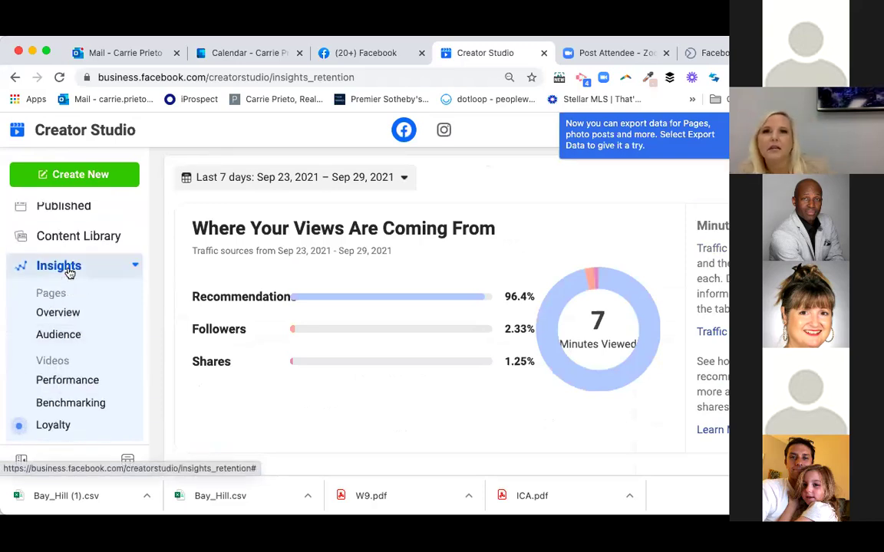
scroll(67, 268, "up", 1)
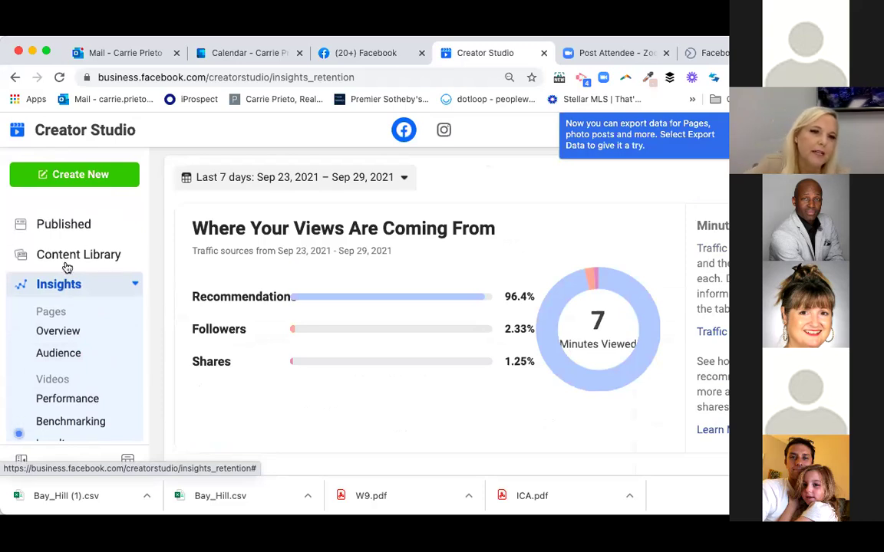
scroll(69, 265, "up", 1)
left_click(76, 255)
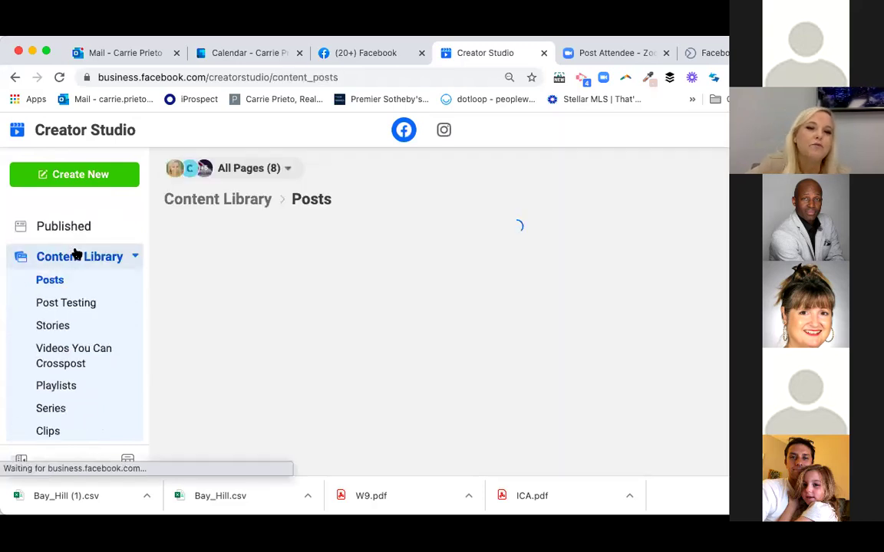
- Open the Content Library's Videos You Can Crosspost list of two shared videos
scroll(43, 336, "down", 4)
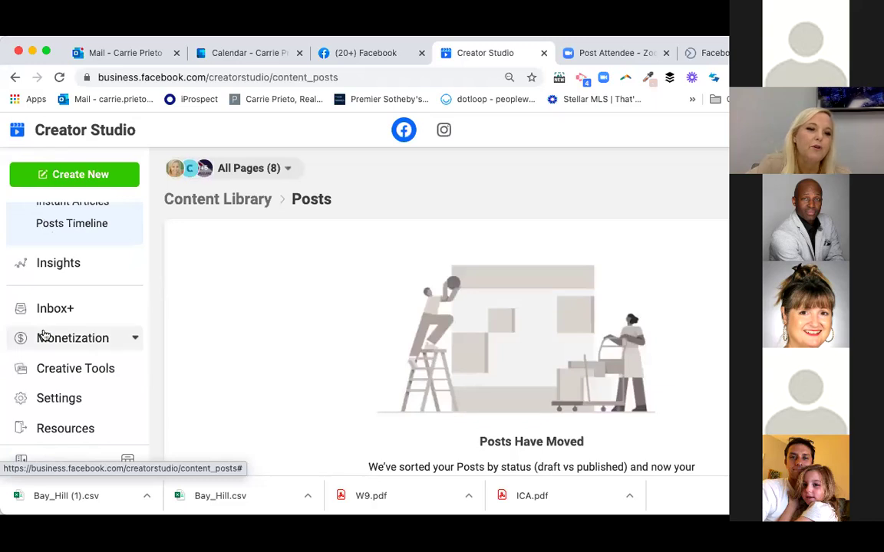
scroll(78, 341, "up", 5)
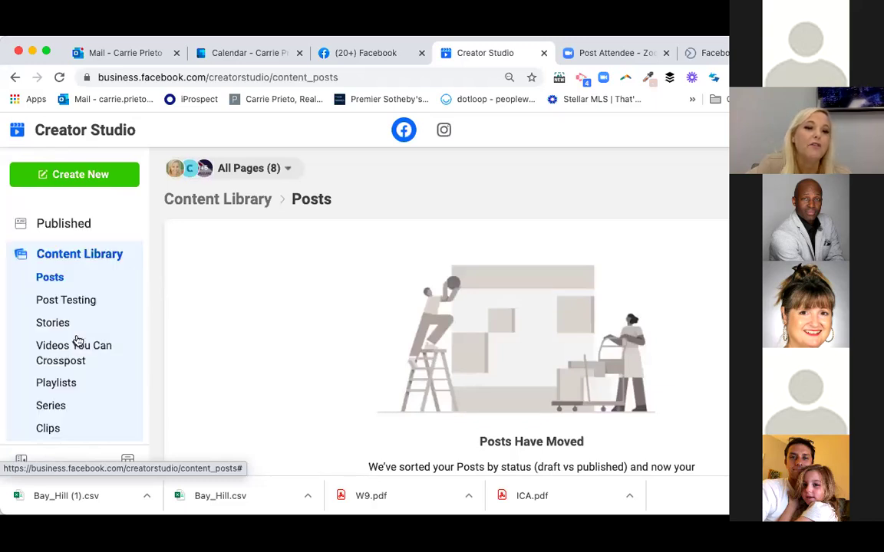
scroll(77, 341, "up", 2)
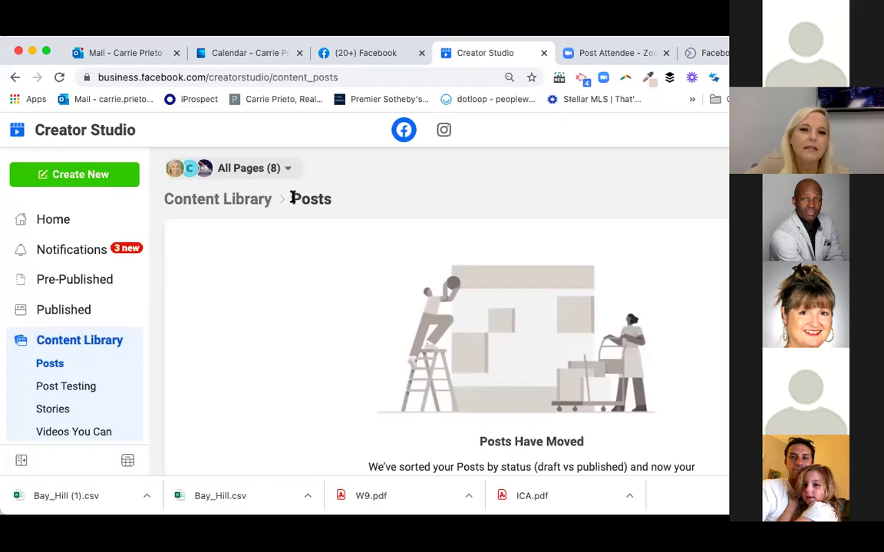
scroll(75, 295, "down", 2)
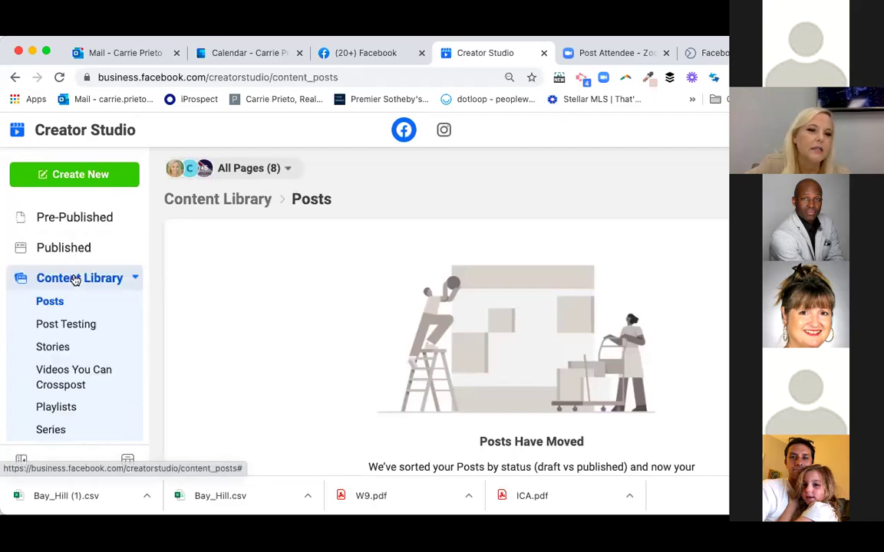
scroll(37, 368, "down", 4)
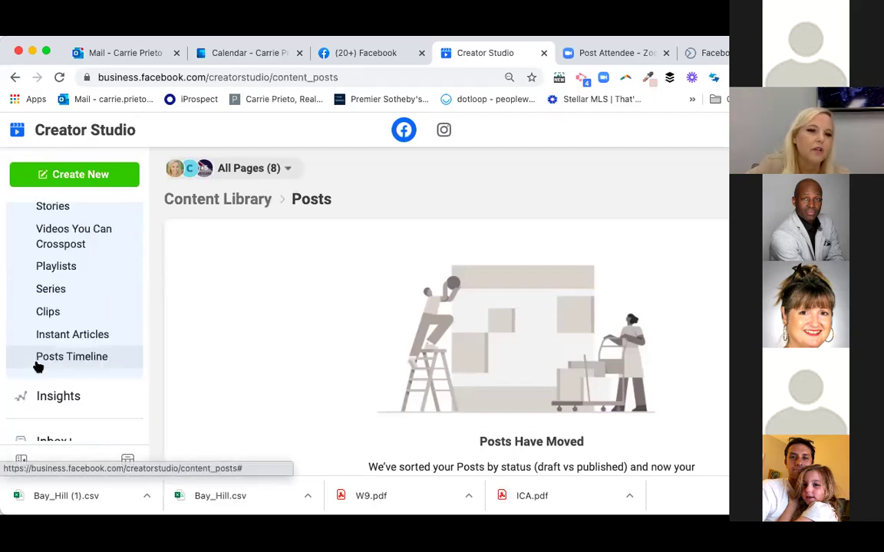
scroll(39, 360, "up", 2)
left_click(52, 314)
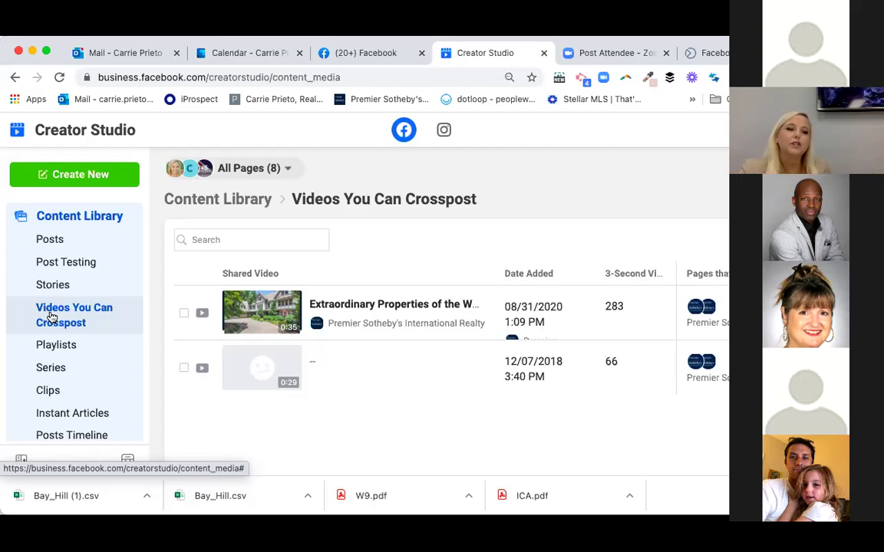
- Leave the crosspost video list for the Creative Tools Live Dashboard
scroll(76, 316, "down", 5)
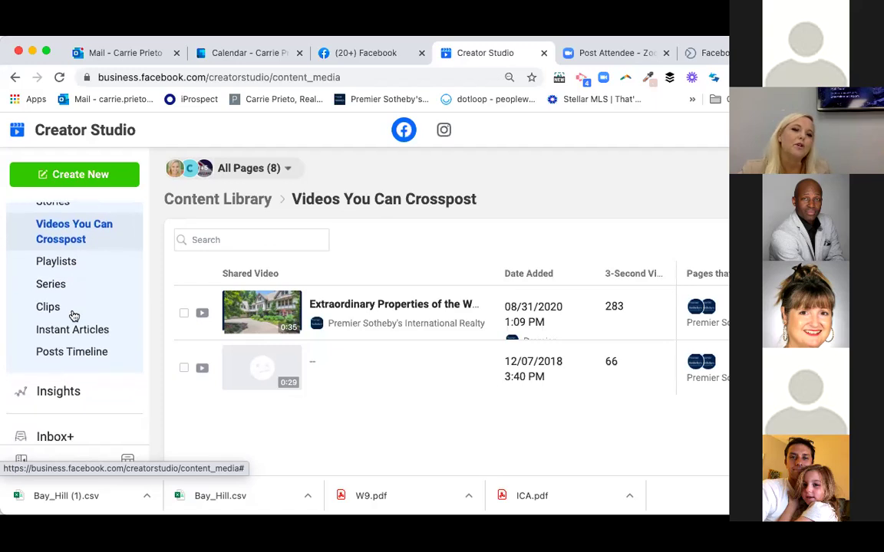
scroll(73, 316, "down", 1)
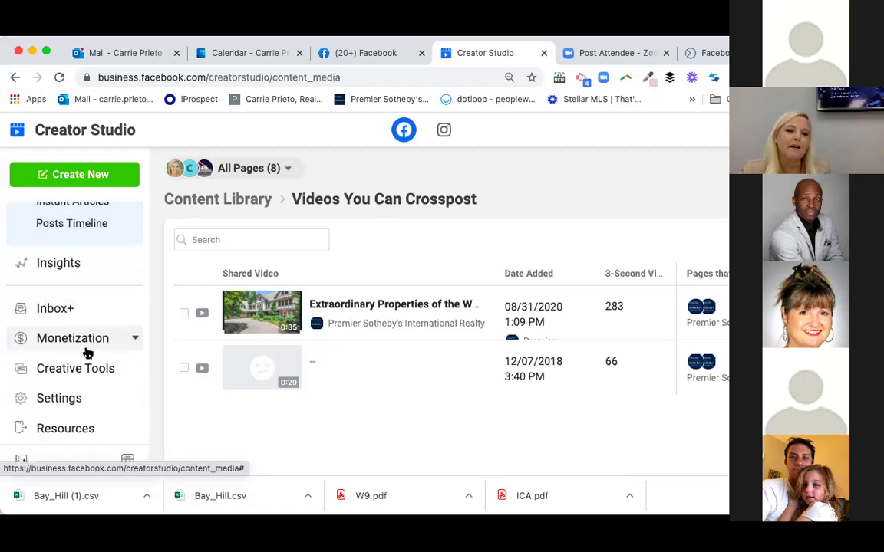
left_click(83, 372)
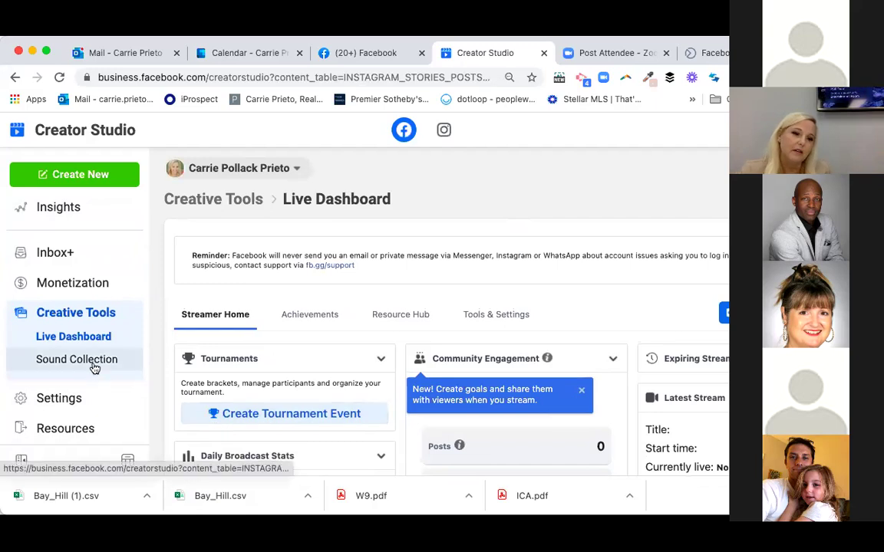
- Return from the Live Dashboard to Content Library Posts for All Pages (8)
scroll(65, 317, "up", 4)
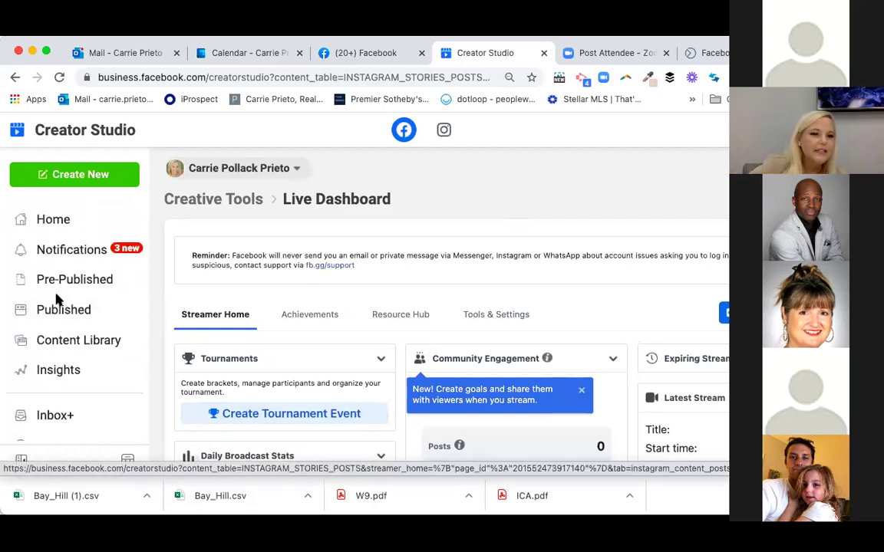
scroll(59, 300, "down", 2)
scroll(56, 299, "down", 3)
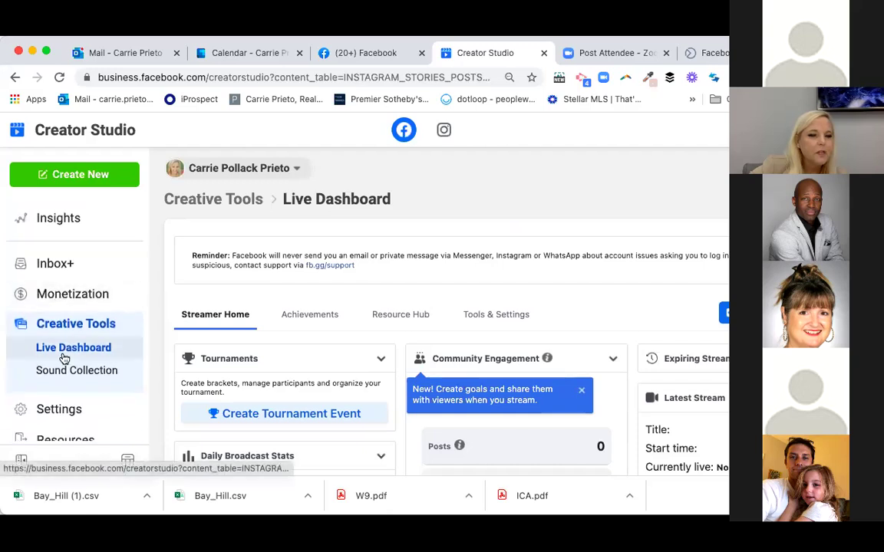
scroll(65, 361, "up", 5)
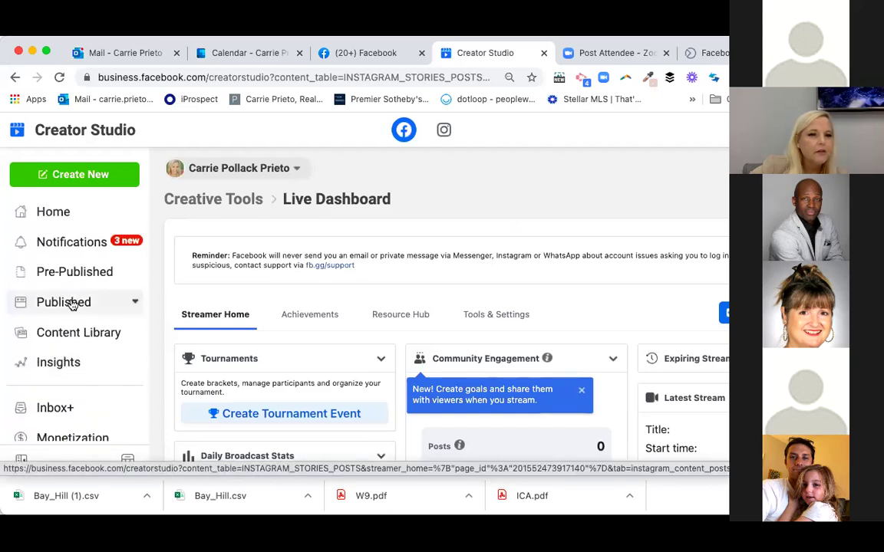
left_click(74, 333)
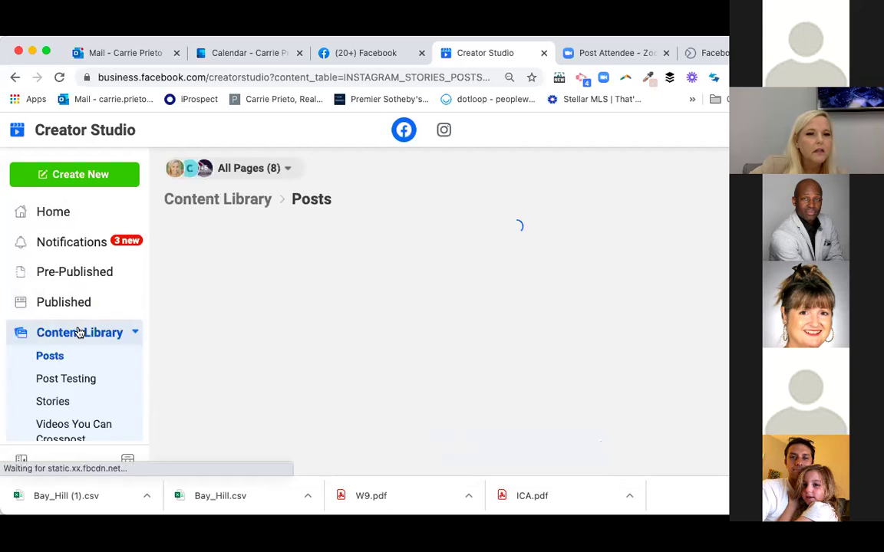
- View the empty Content Library Series page, then return to the Facebook browser tab
scroll(81, 380, "down", 3)
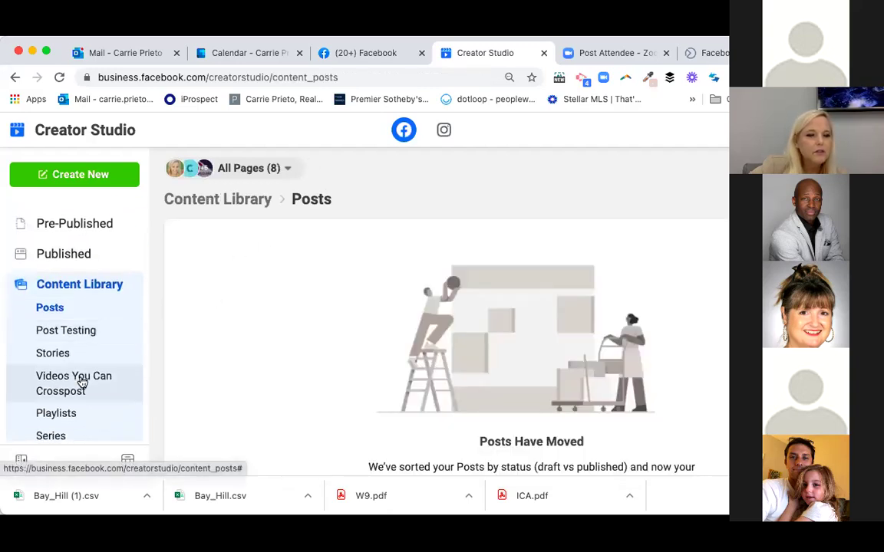
left_click(82, 382)
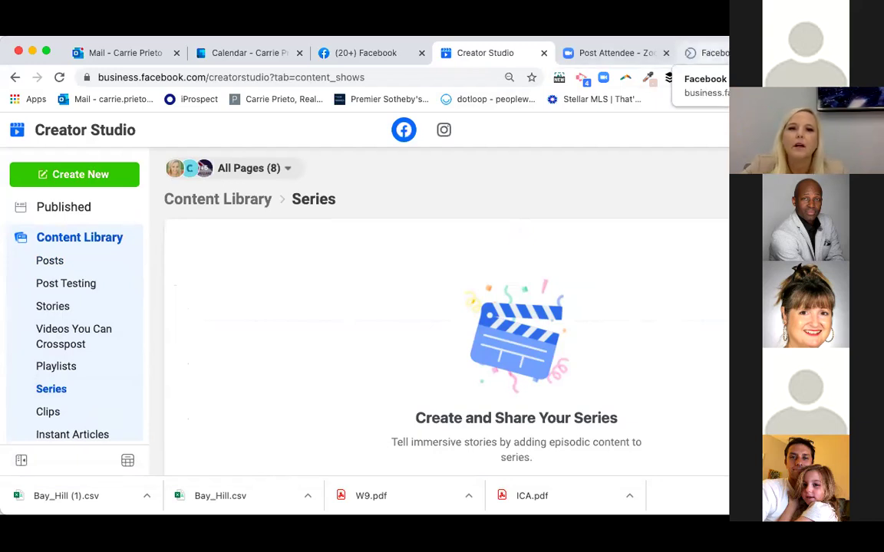
key("ctrl+shift+Tab")
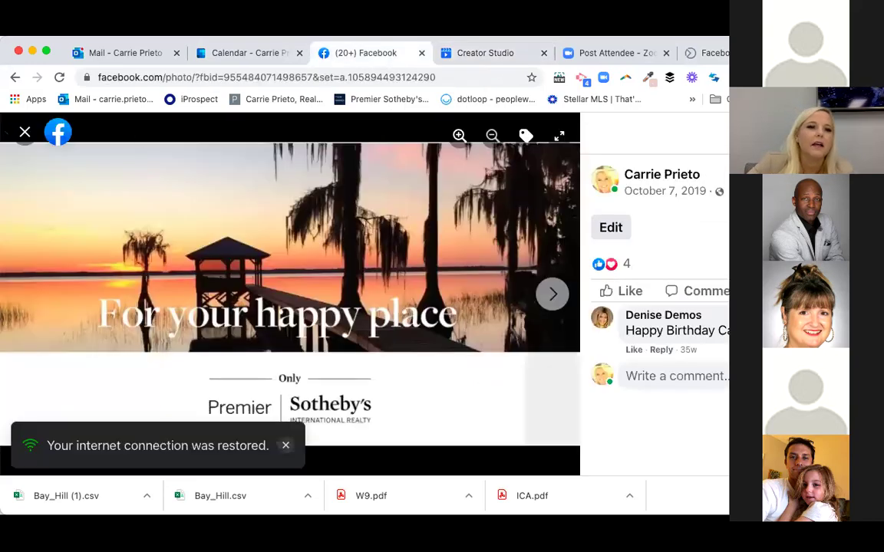
- Close the photo viewer, search for the fellow agent by first name, and open her profile
left_click(24, 132)
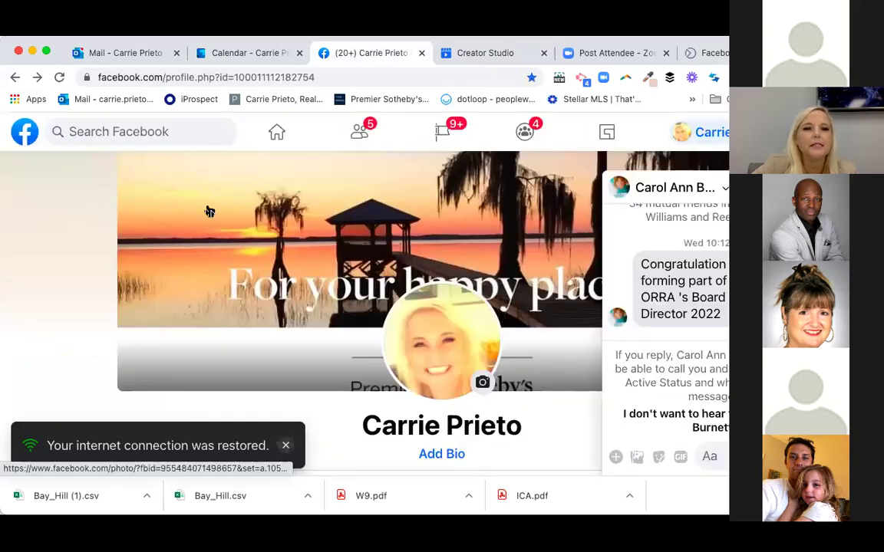
left_click(179, 131)
type("amanda")
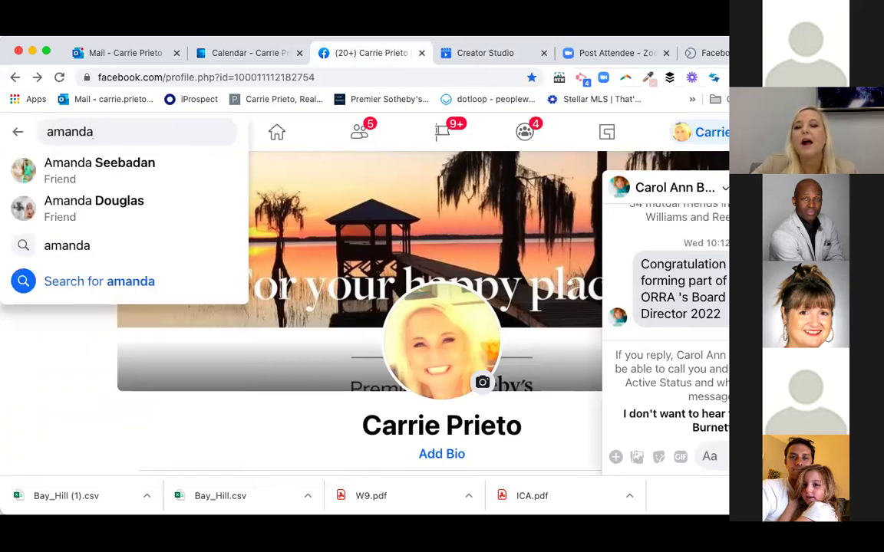
key("Escape")
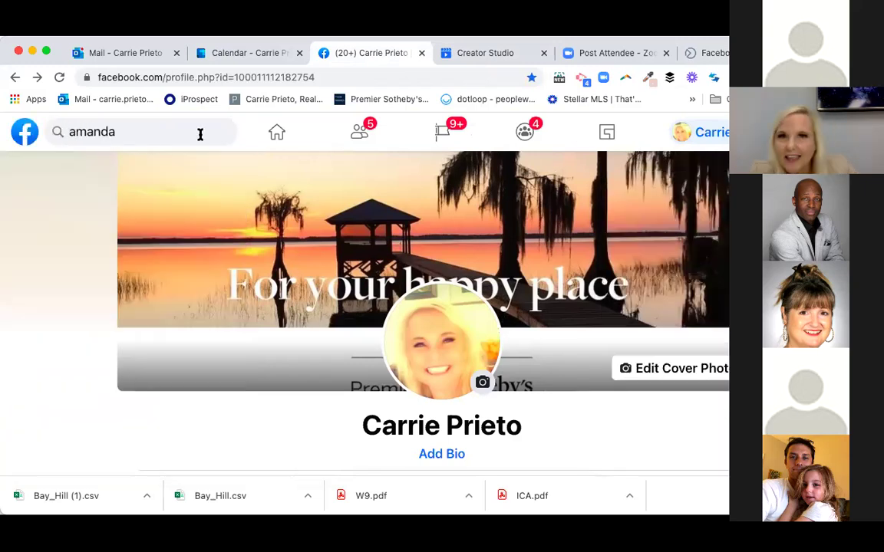
left_click(152, 138)
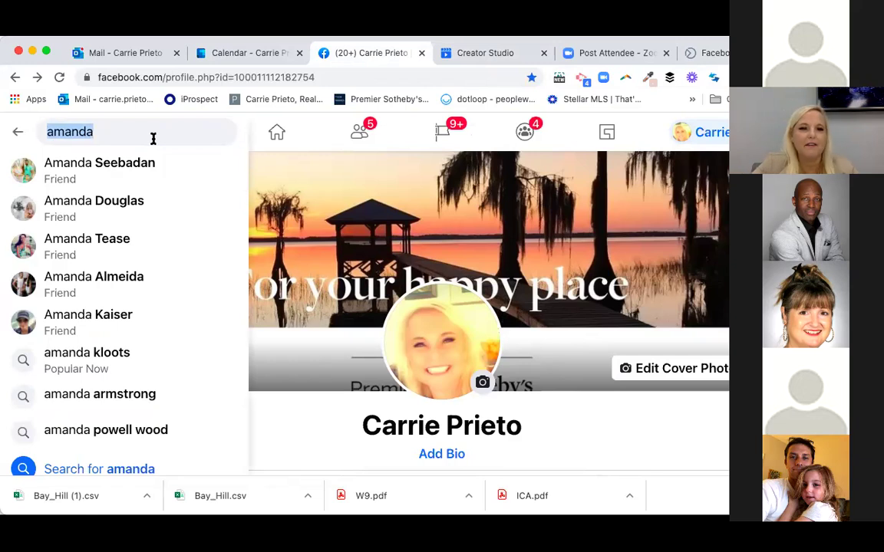
left_click(128, 165)
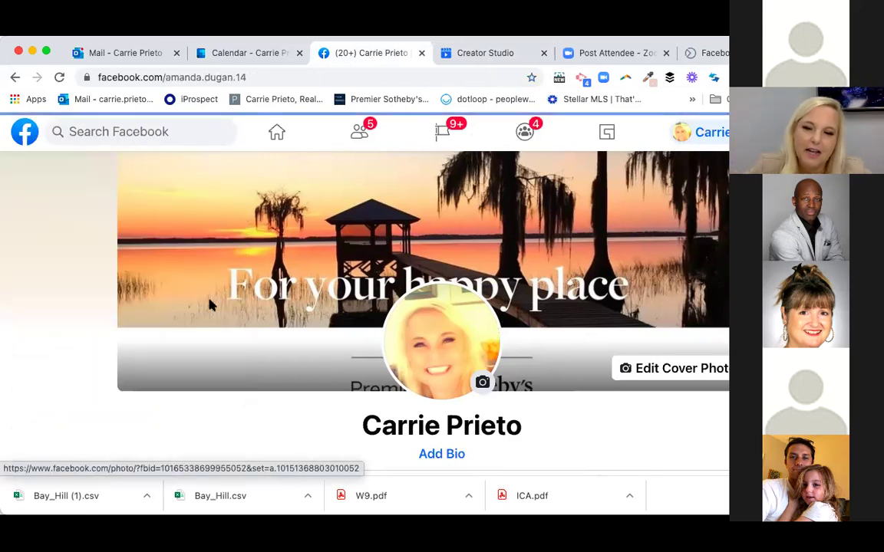
- Find her '3 Fun Reasons to MOVE to Florida' video post and open it in the viewer
scroll(477, 413, "down", 5)
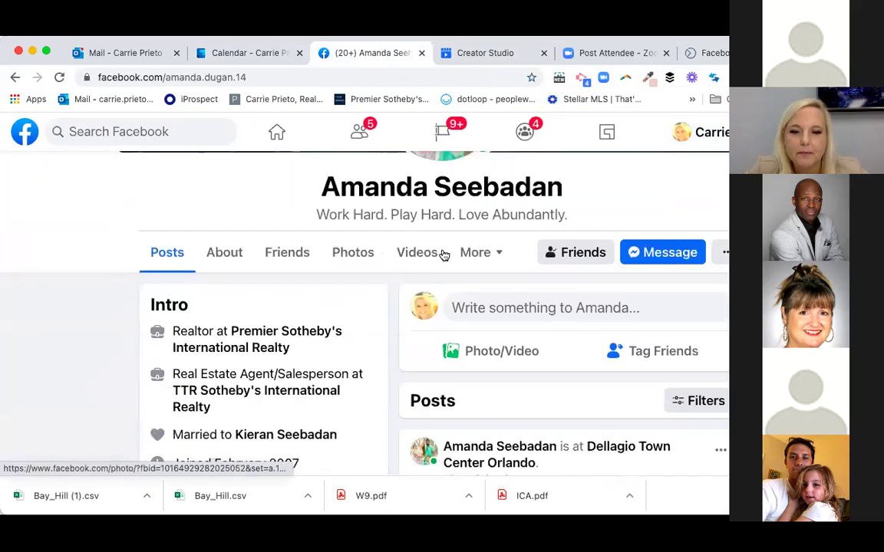
scroll(477, 413, "down", 10)
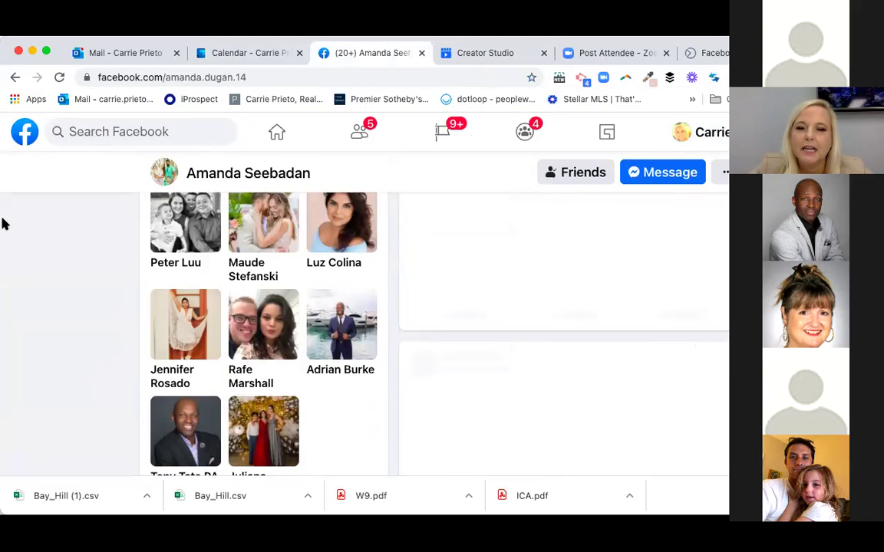
scroll(387, 320, "down", 3)
scroll(387, 321, "down", 5)
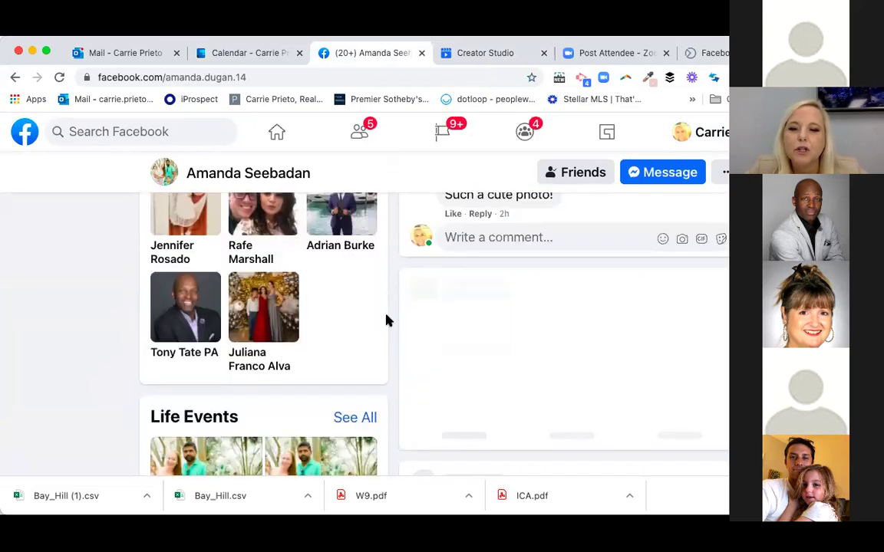
scroll(387, 321, "down", 1)
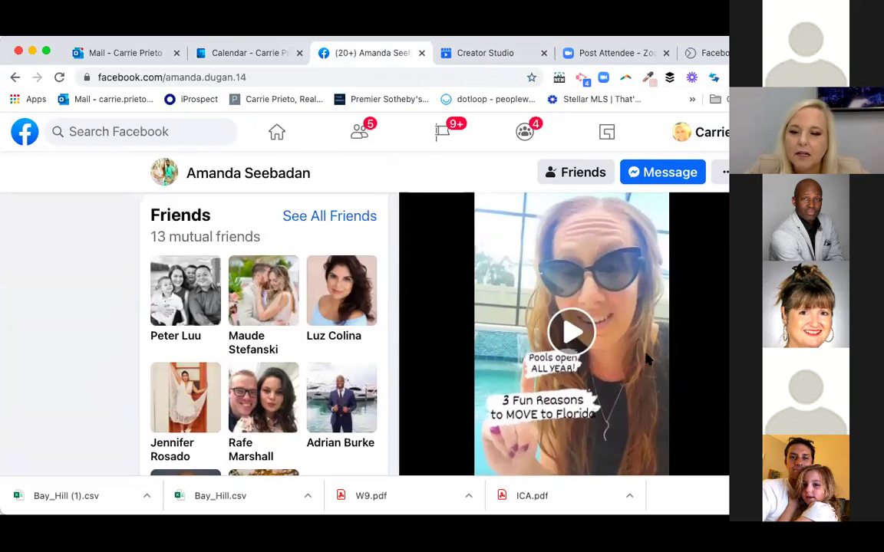
scroll(634, 352, "down", 2)
scroll(566, 248, "up", 1)
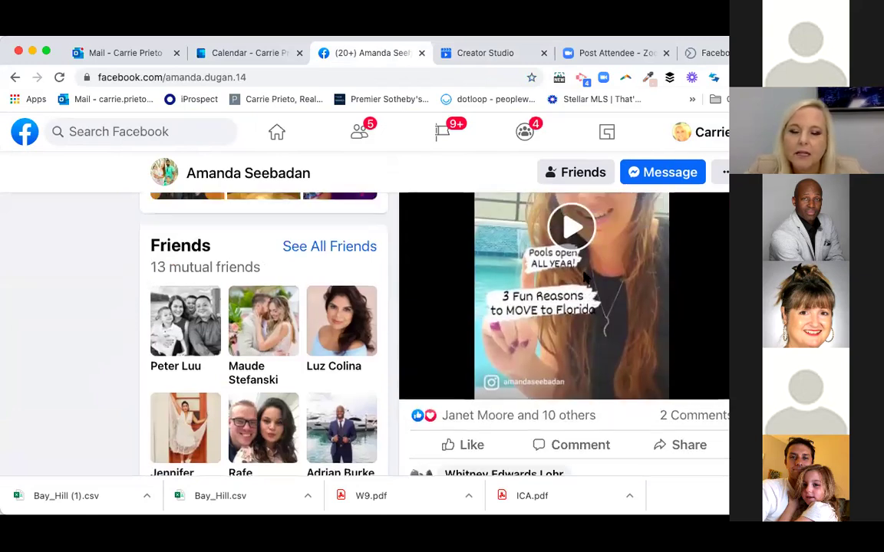
scroll(618, 430, "up", 1)
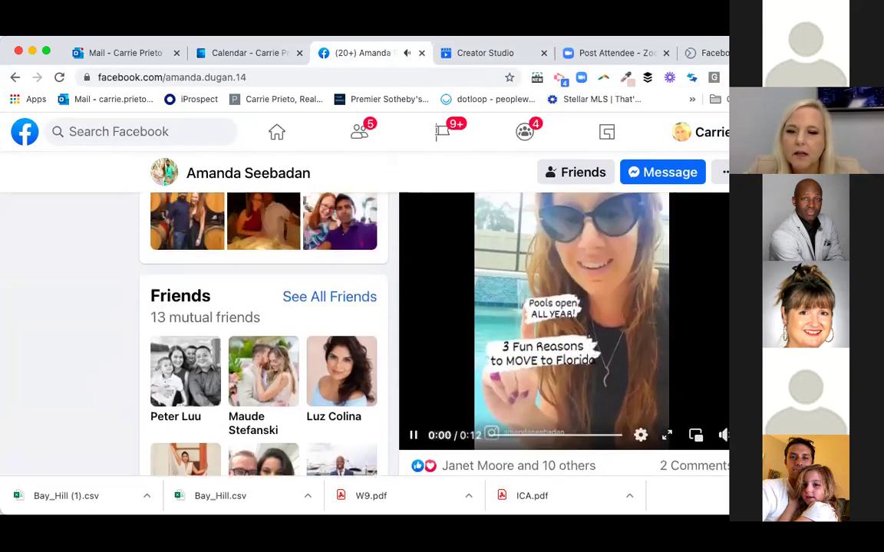
left_click(665, 437)
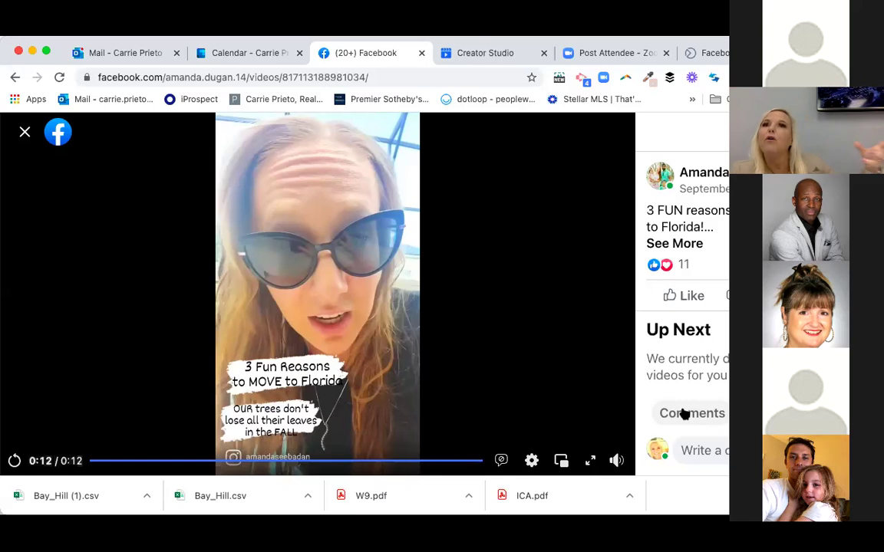
- After the Florida video ends, return to the Creator Studio Series page and scroll it
left_click(472, 54)
scroll(534, 351, "down", 5)
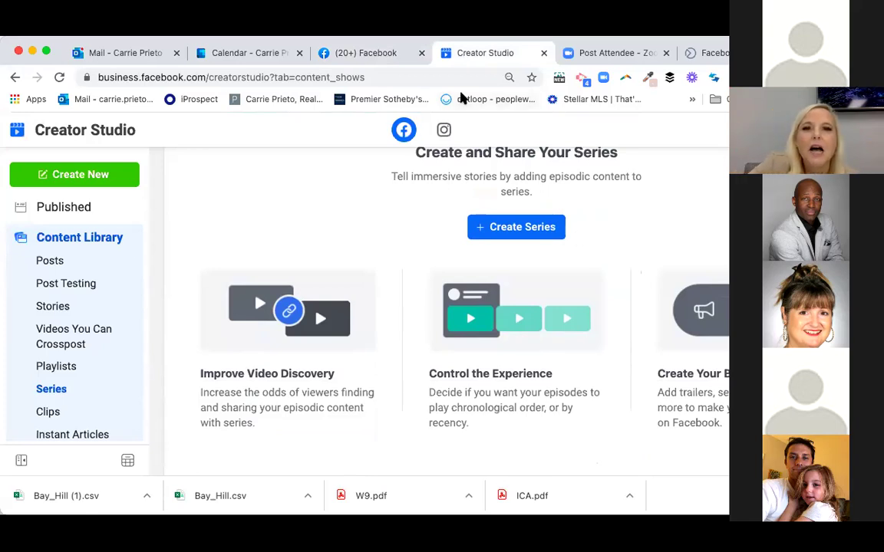
- Close the Facebook video viewer and search for another agent by full name
left_click(378, 55)
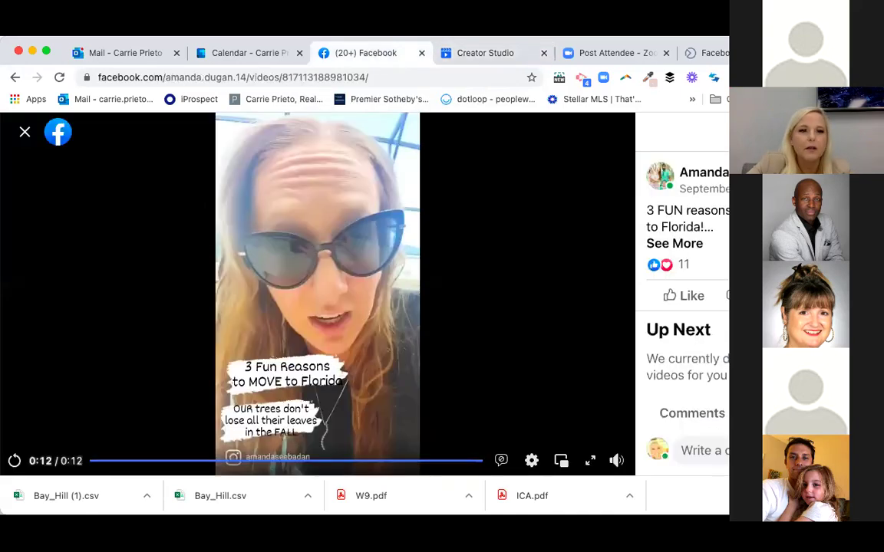
left_click(24, 136)
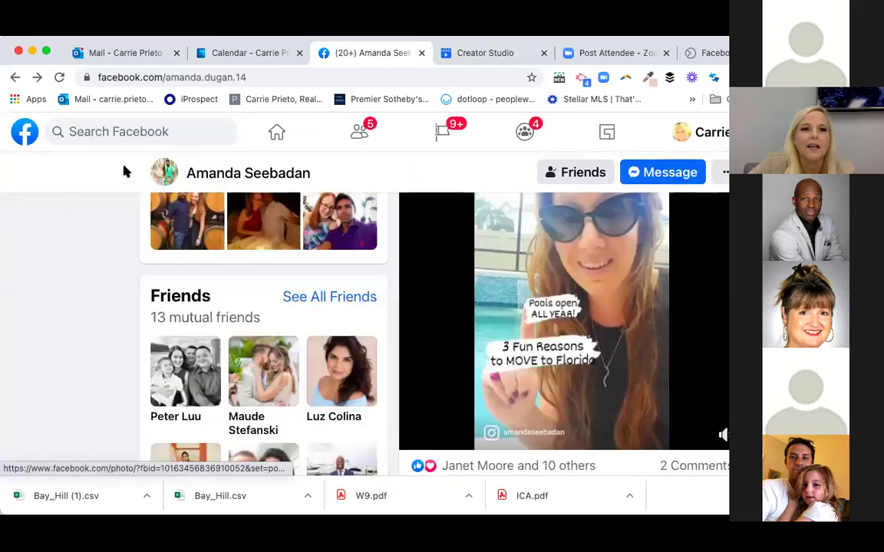
left_click(141, 132)
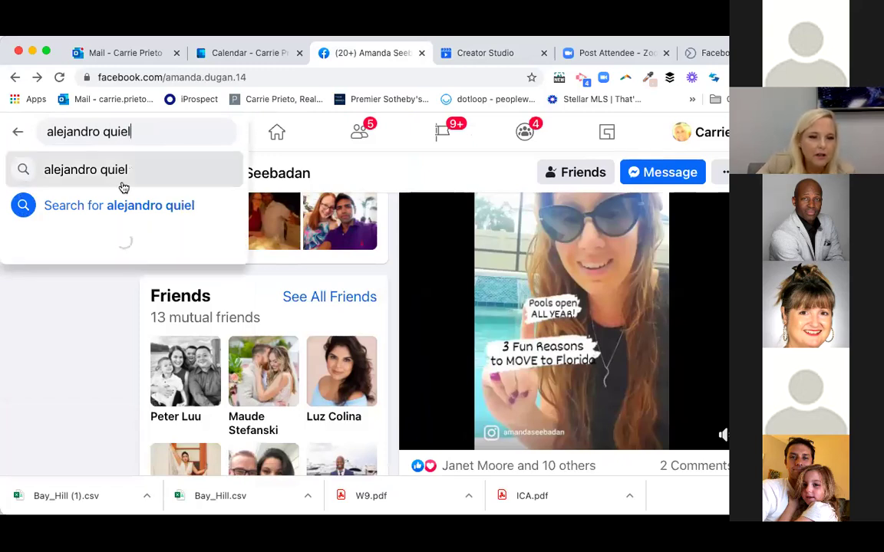
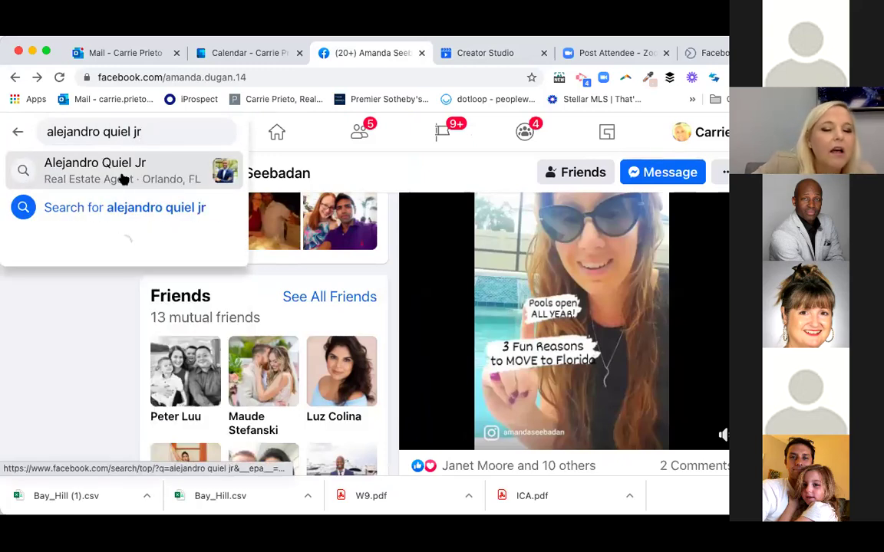
left_click(123, 178)
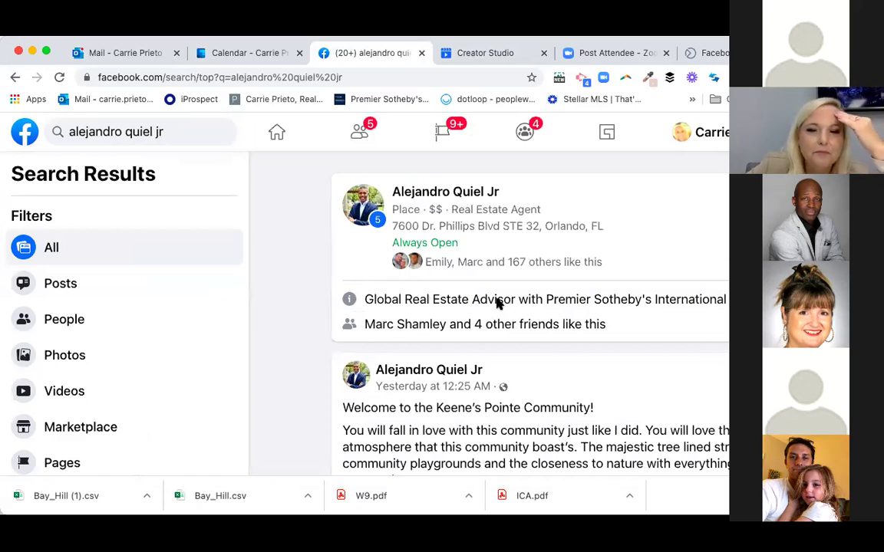
- Open the agent's real-estate business page from the search results
scroll(498, 304, "down", 1)
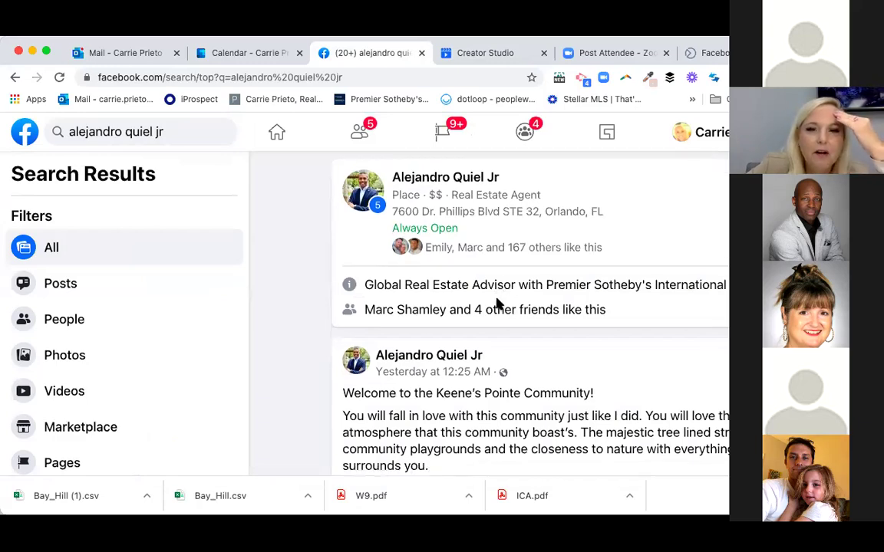
left_click(442, 179)
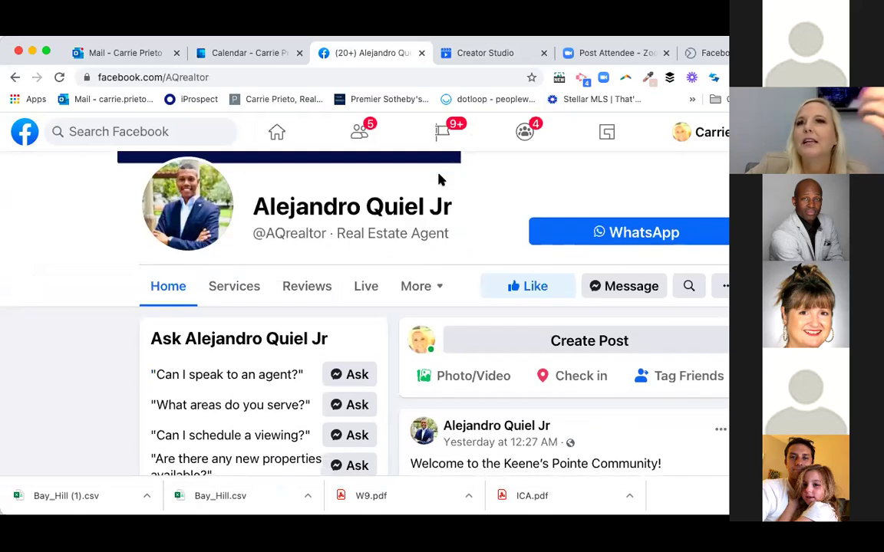
scroll(439, 179, "down", 2)
scroll(439, 175, "down", 5)
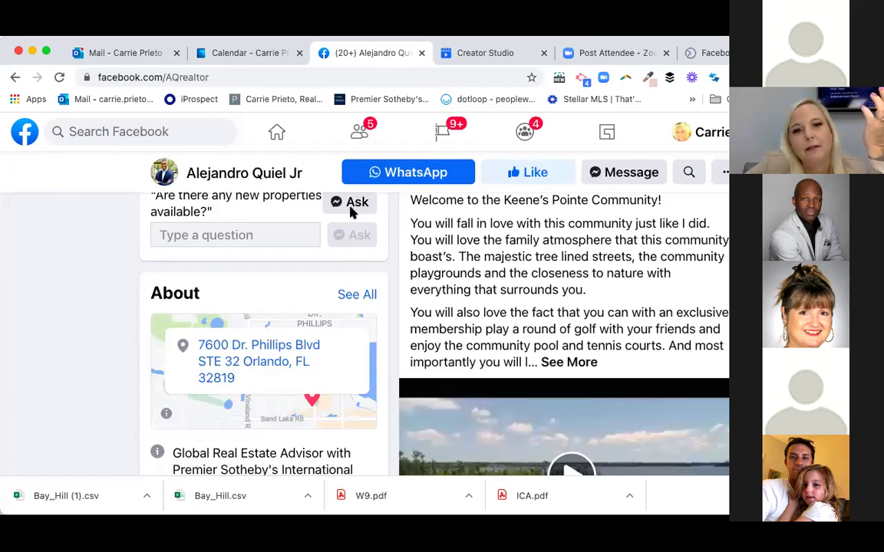
- Find the Keene's Pointe community video post on the page and play it in the full viewer
scroll(326, 280, "down", 2)
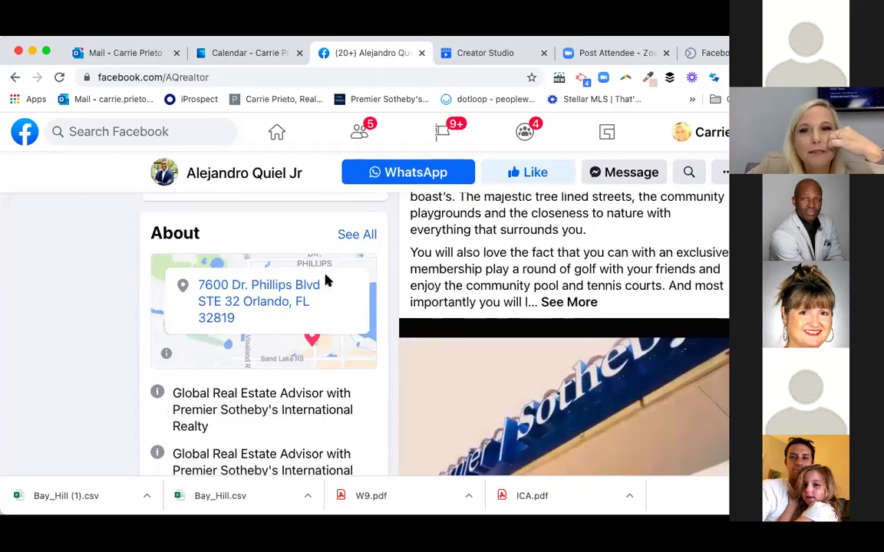
scroll(462, 300, "down", 3)
scroll(461, 299, "down", 3)
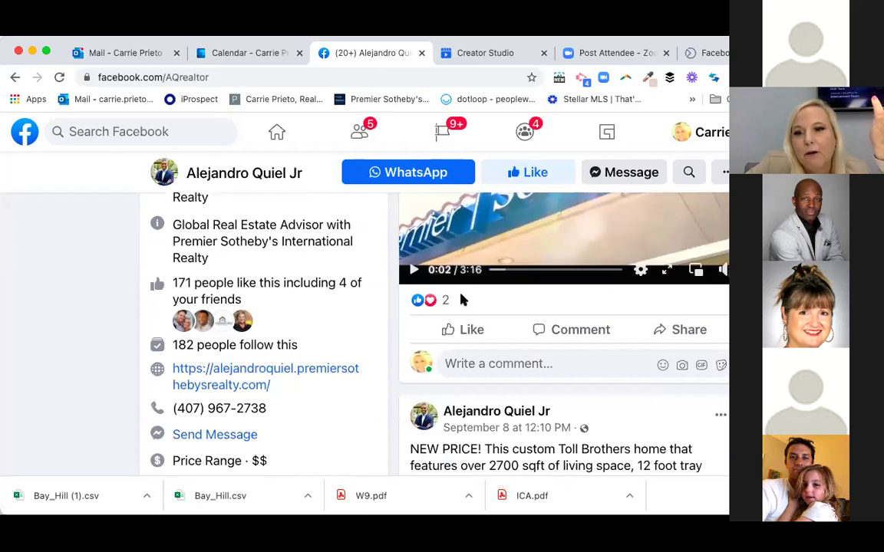
scroll(461, 300, "up", 1)
scroll(723, 355, "up", 2)
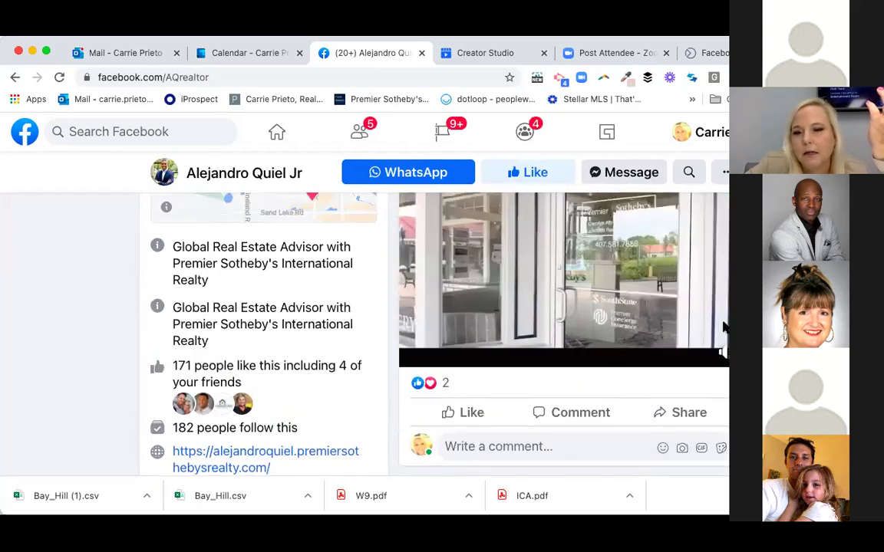
scroll(723, 354, "up", 2)
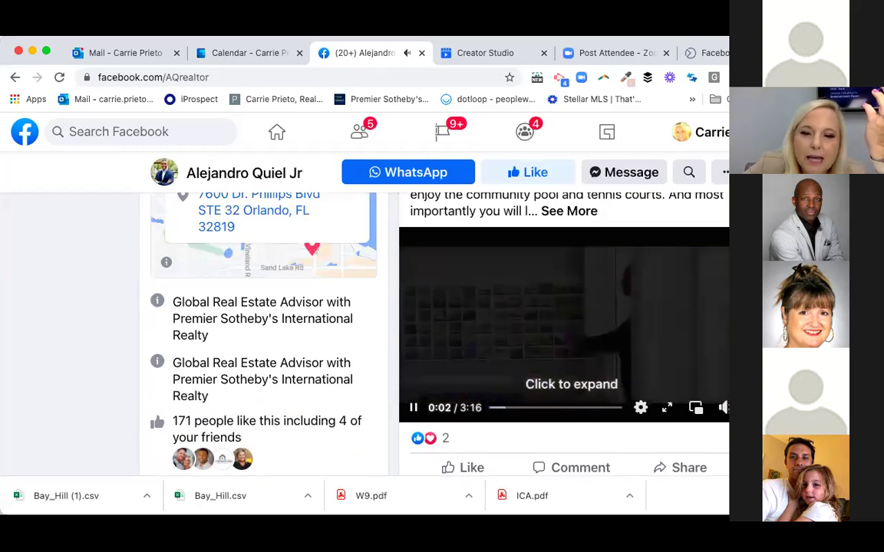
left_click(667, 409)
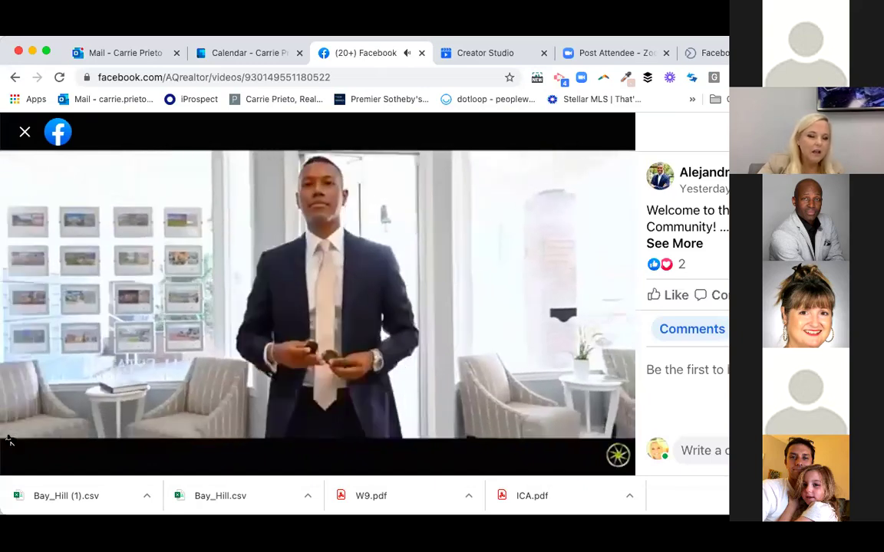
- Replay the 3:16 welcome video from the start to its end, then go back to the realtor's profile
left_click(10, 442)
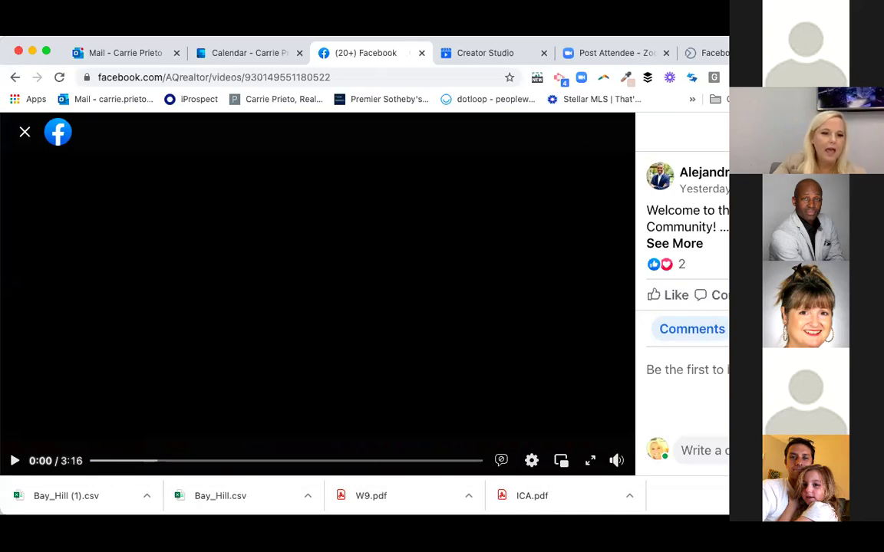
left_click(16, 462)
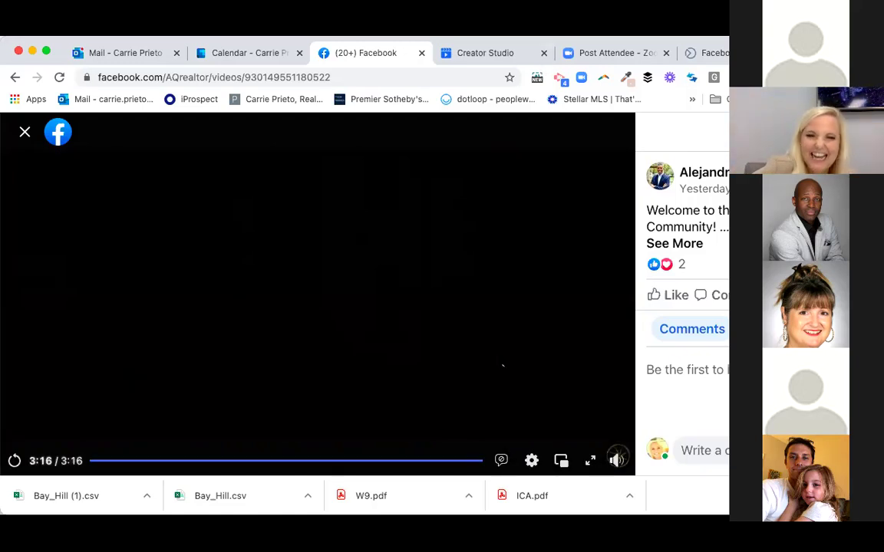
left_click(24, 132)
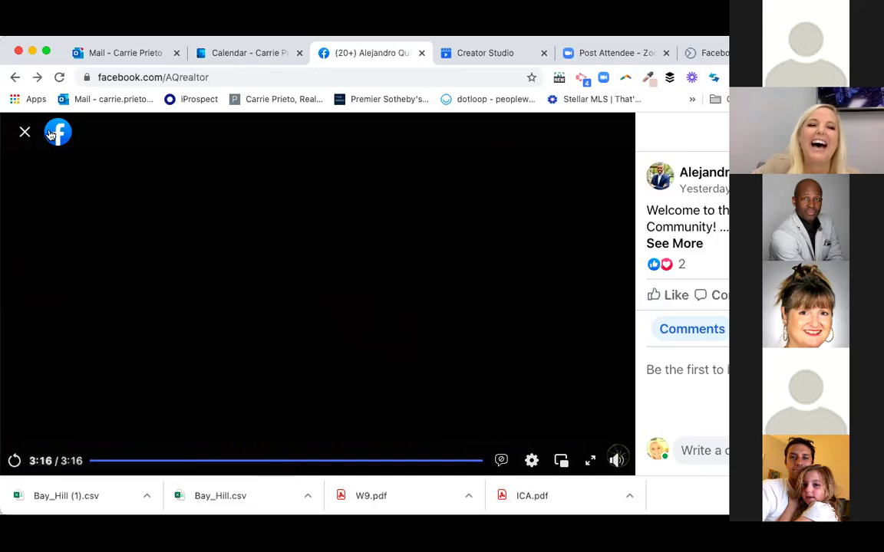